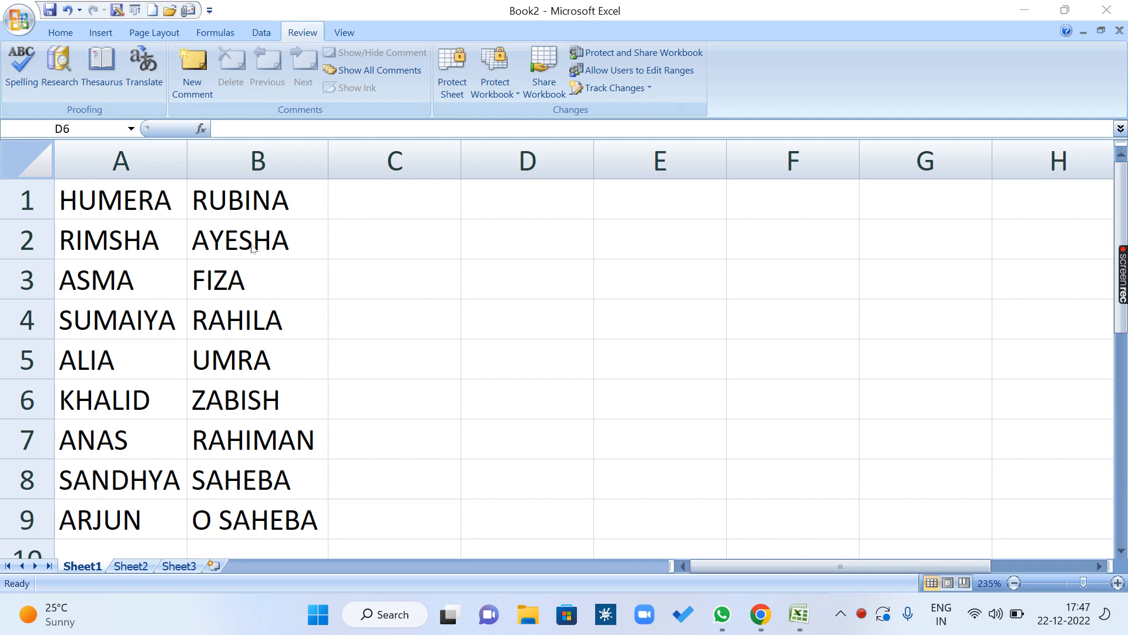
left_click(232, 218)
left_click(240, 285)
left_click(241, 323)
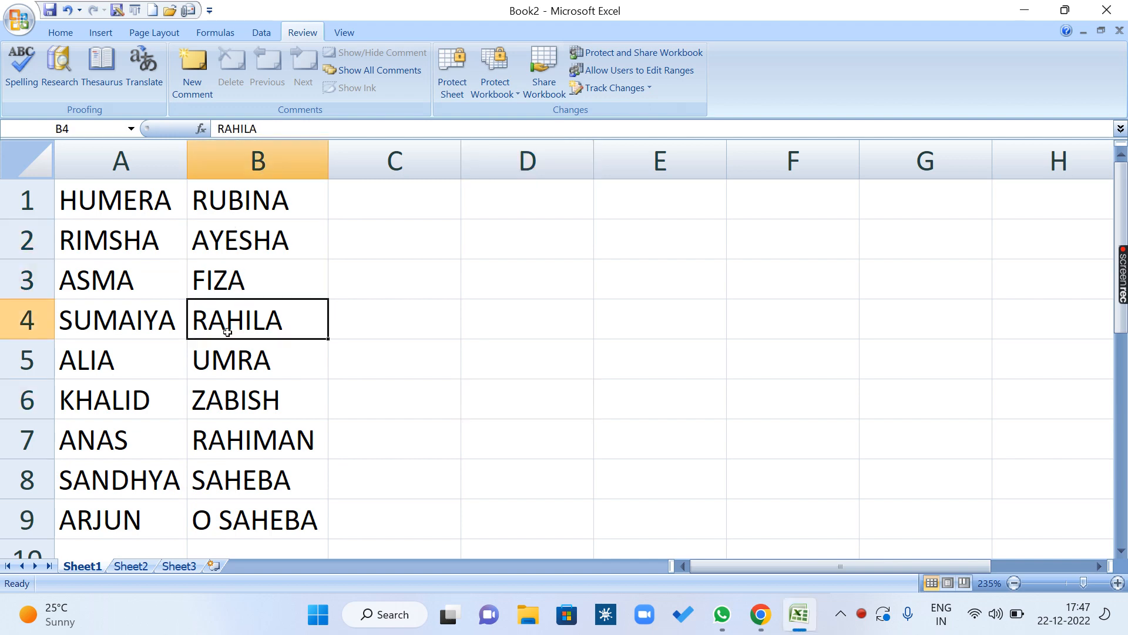
left_click(164, 333)
left_click(167, 424)
left_click(207, 438)
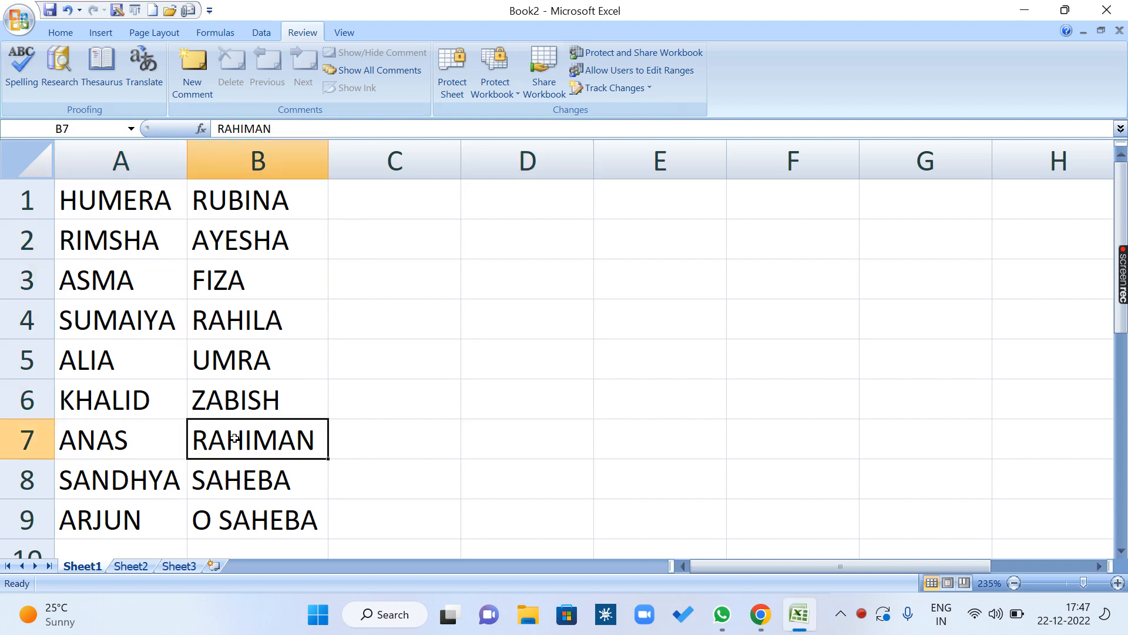
left_click(240, 224)
left_click(245, 202)
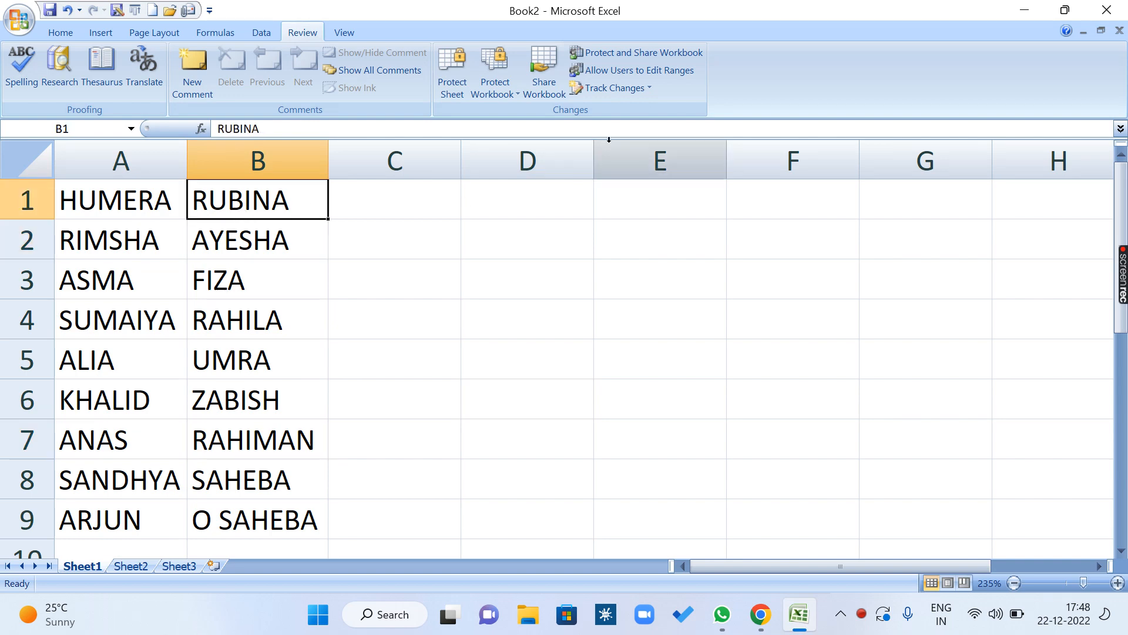
- Turn on change tracking while editing with all changes highlighted on screen, saving the shared workbook under the name in cell A3
left_click(646, 89)
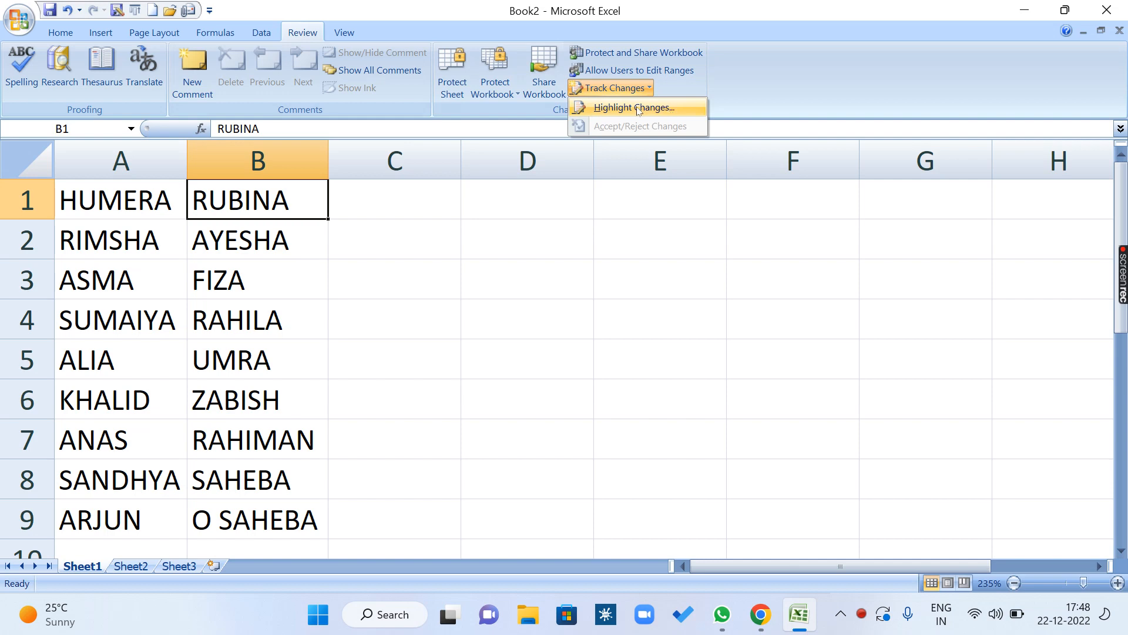
left_click(648, 110)
left_click_drag(820, 32, 682, 76)
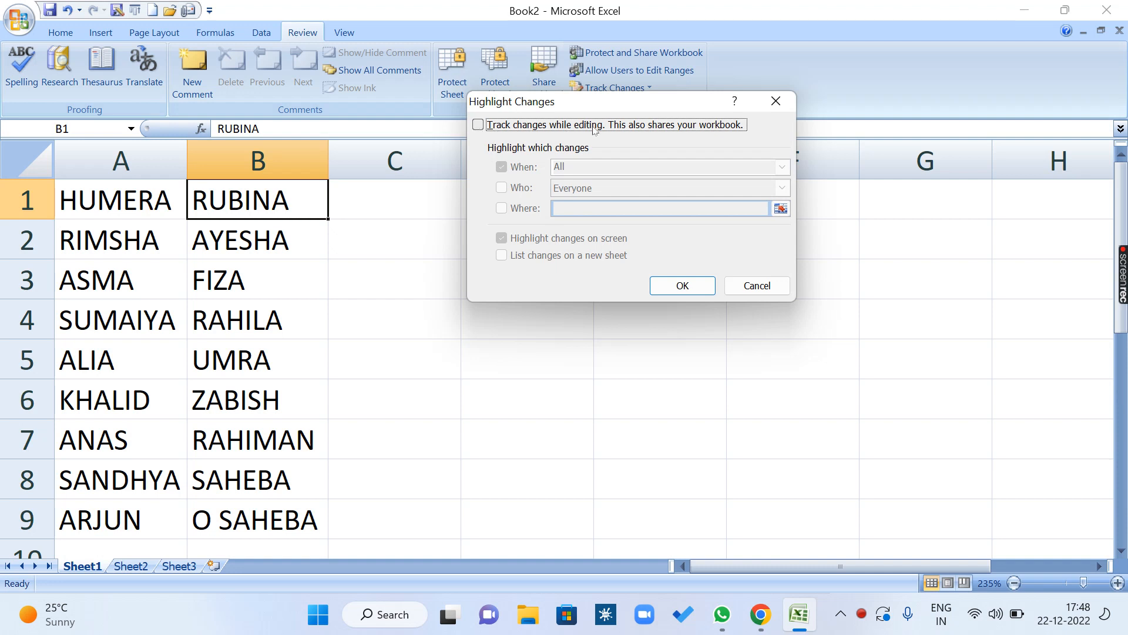
left_click(478, 124)
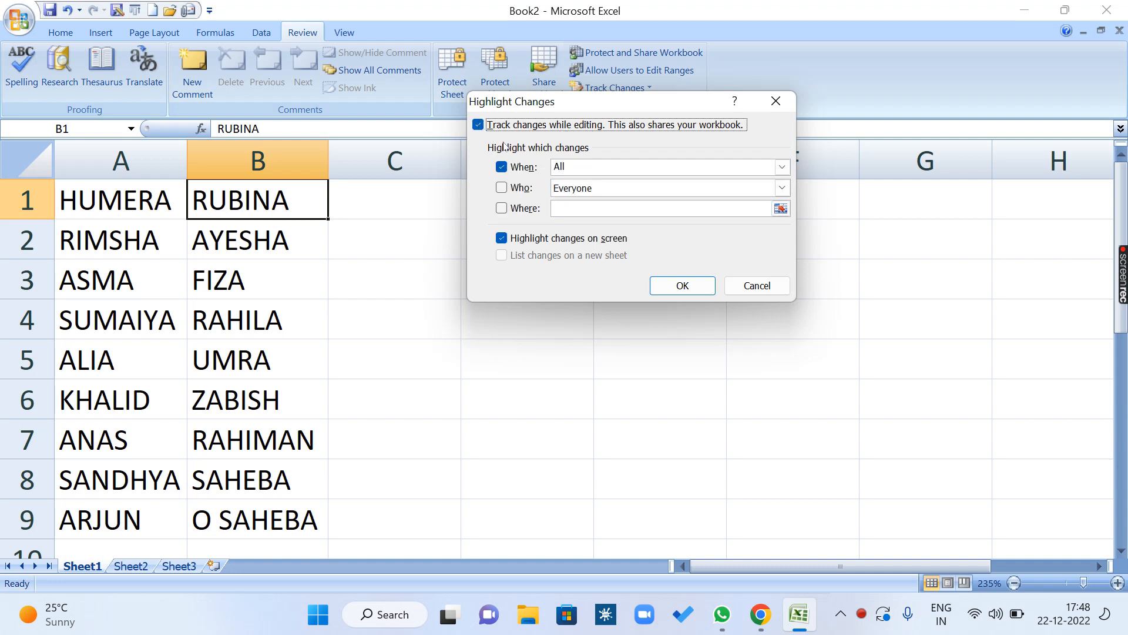
left_click(682, 286)
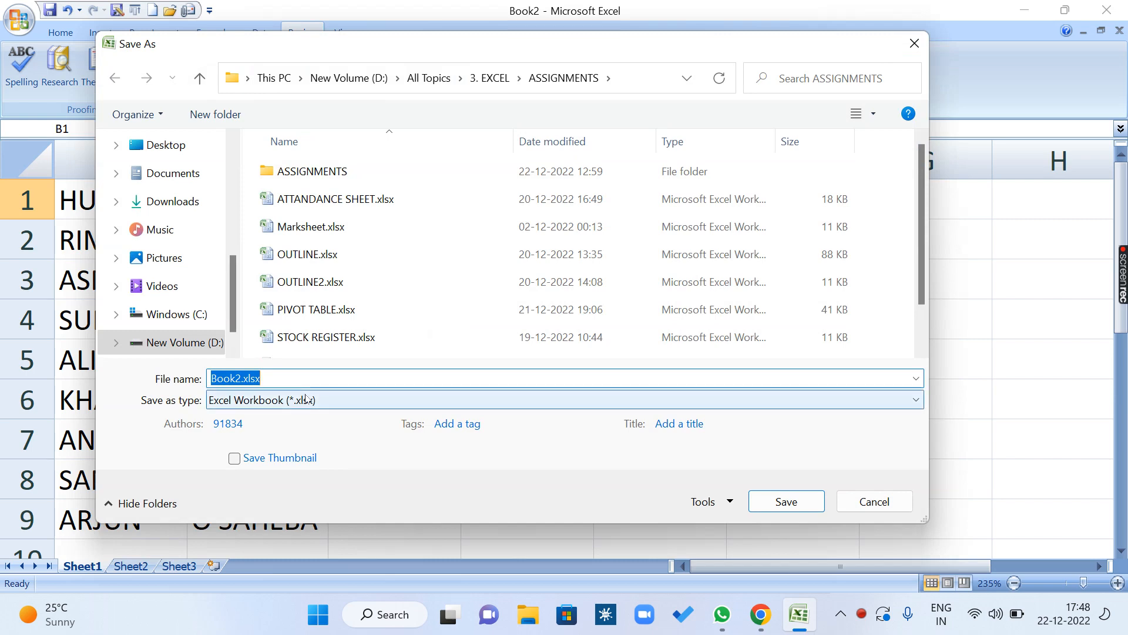
type("ASMA")
key("Return")
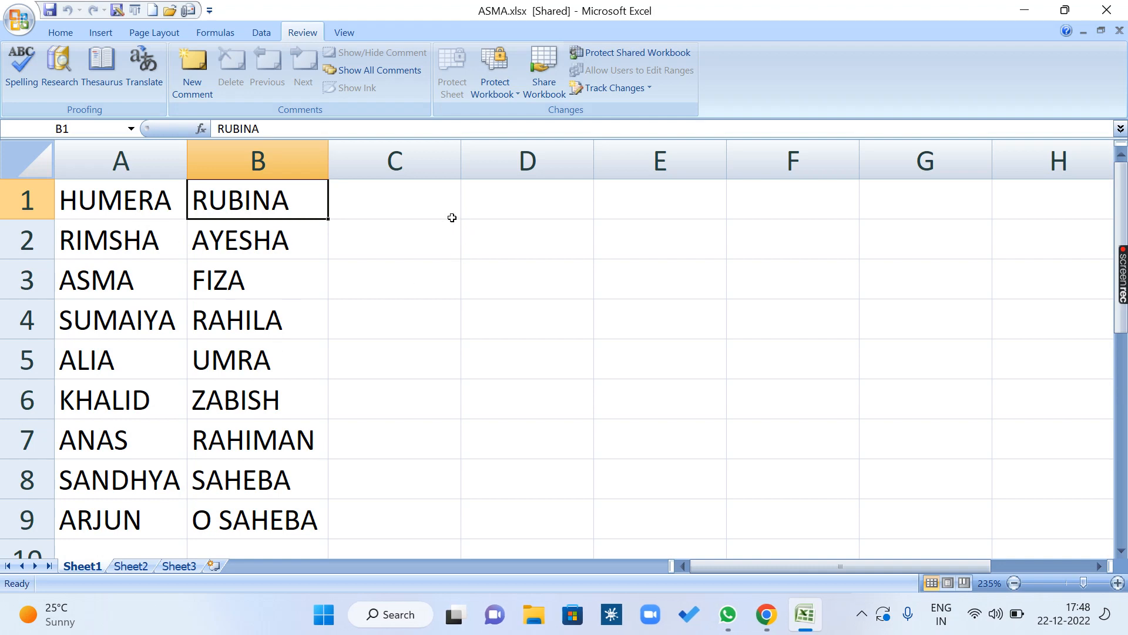
- Fill cells C1 to C4 with four new first names, one per cell
left_click(433, 206)
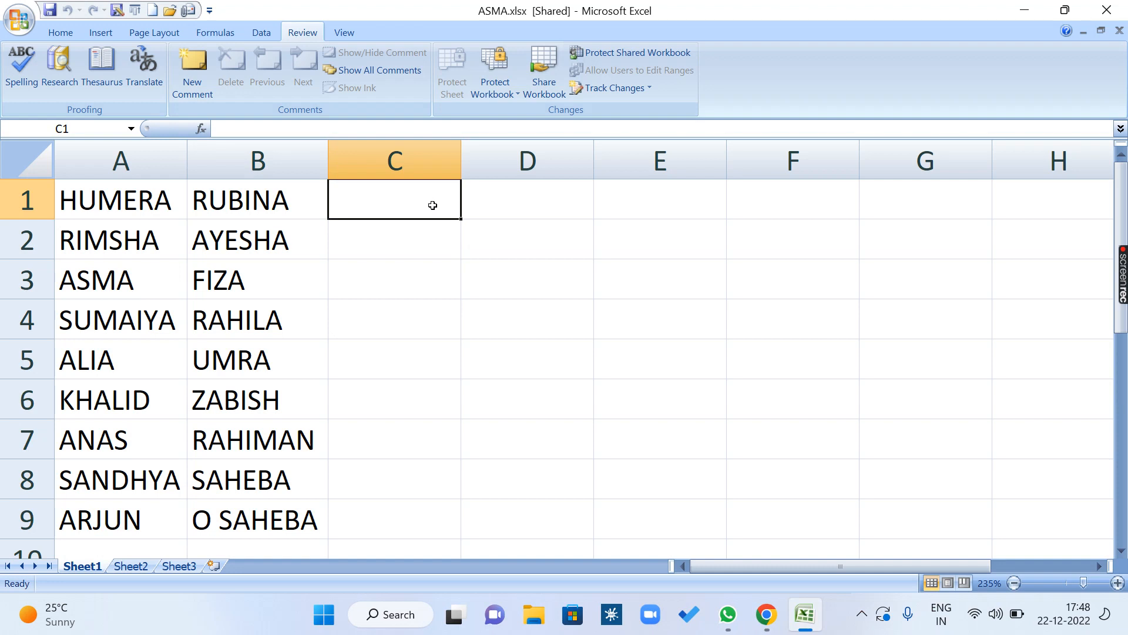
type("RAMU")
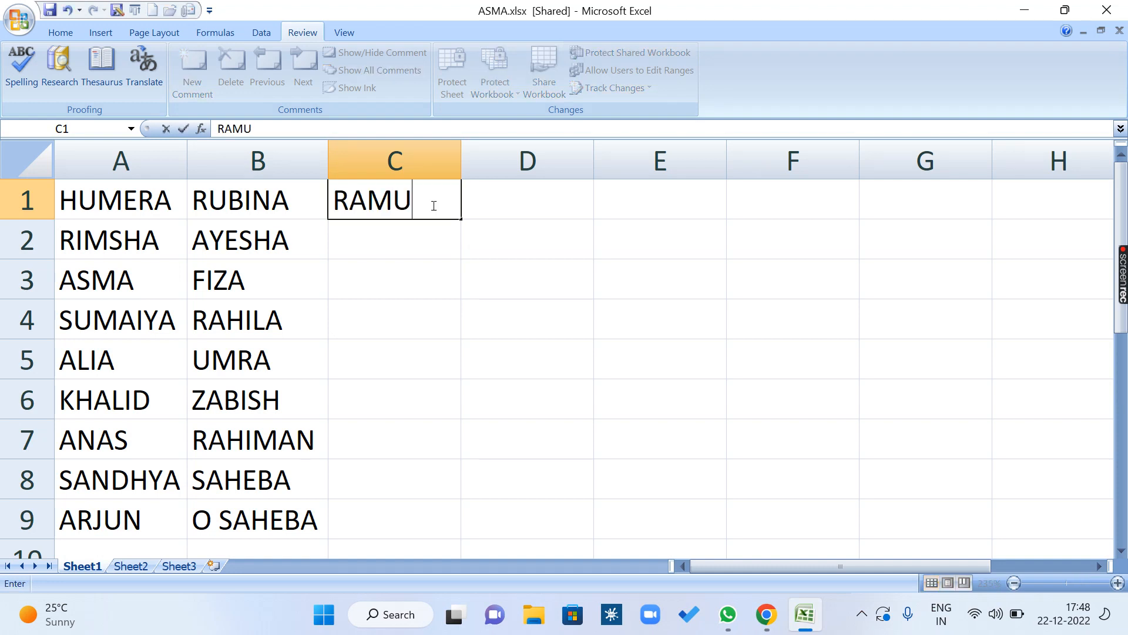
key("Return")
type("SHYA")
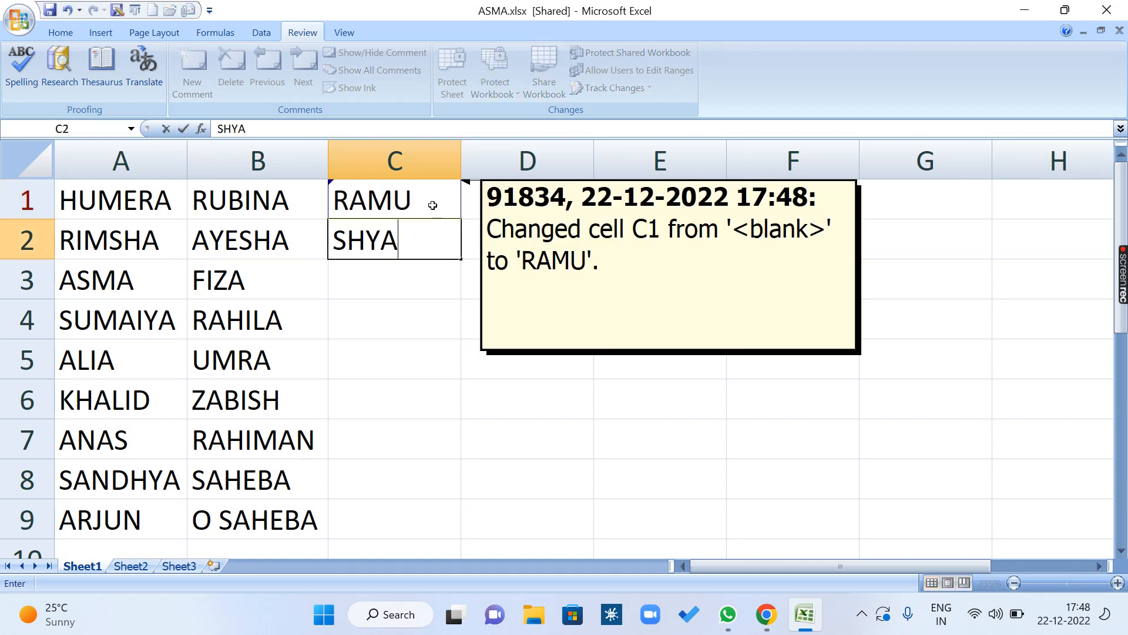
type("MU")
key("Return")
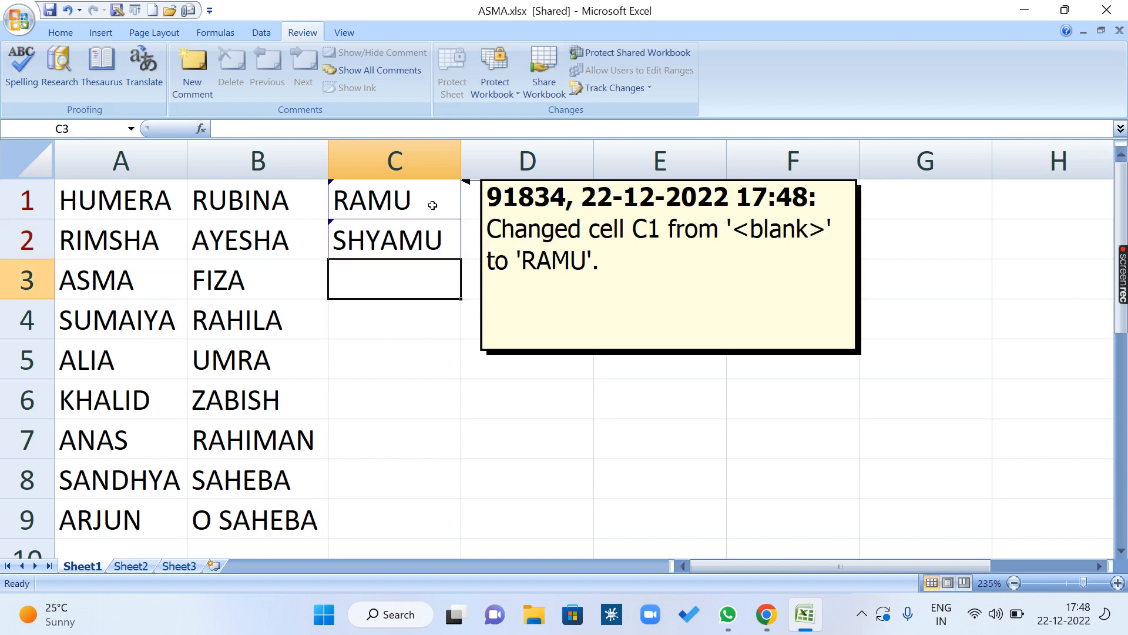
type("DHOLU")
key("Return")
type("GO")
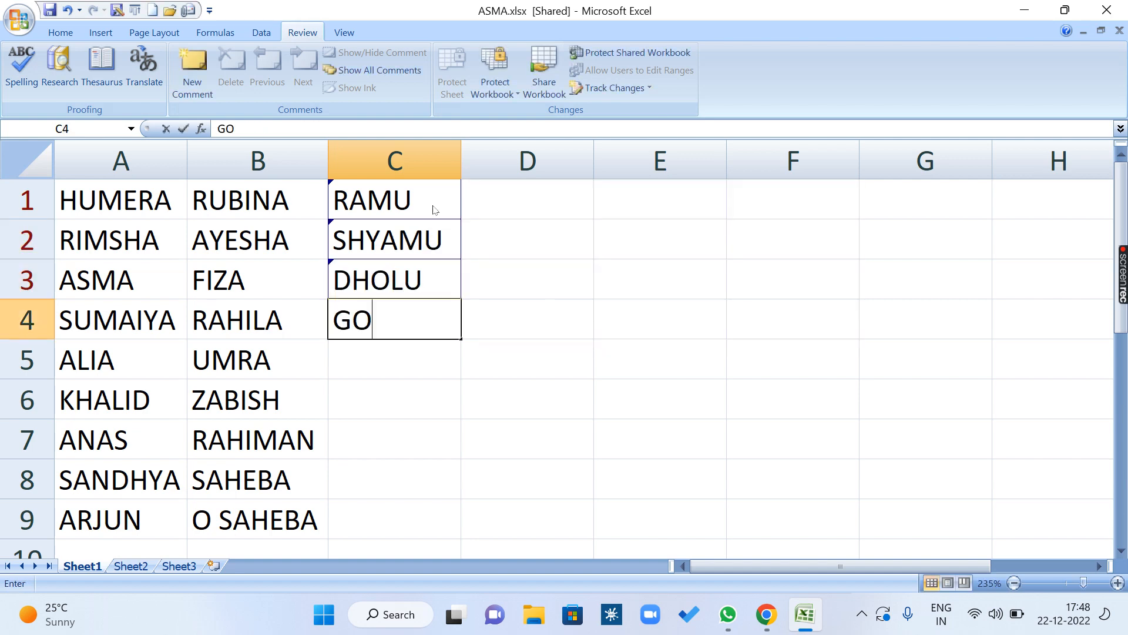
type("LU")
key("Return")
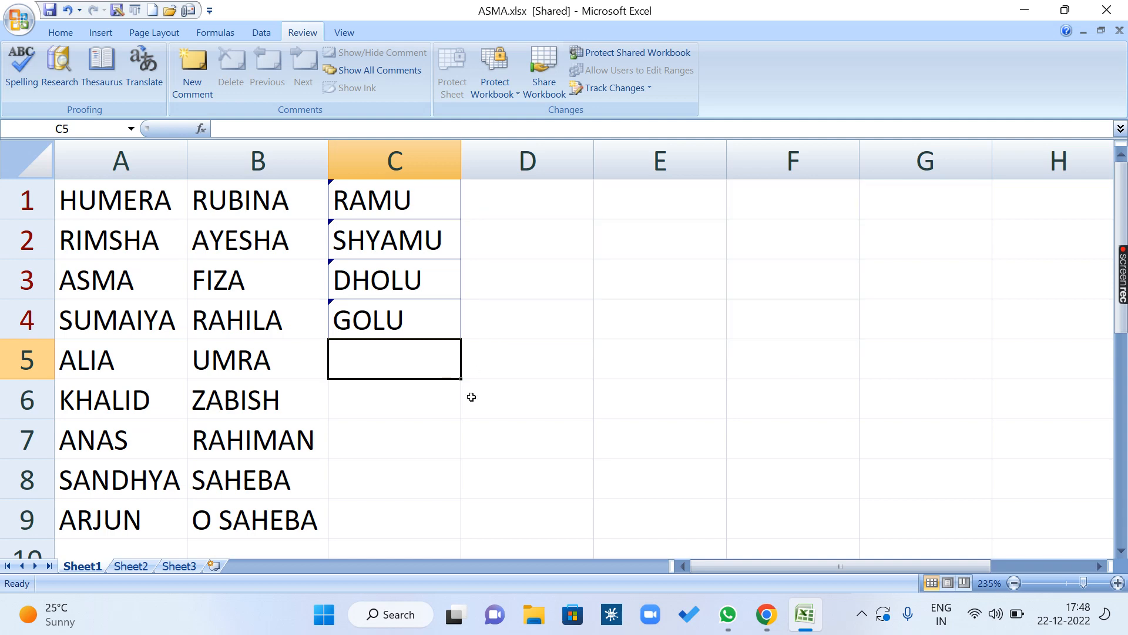
- Examine the tracked-change notes on cells C1 to C4
left_click(472, 397)
mouse_move(390, 203)
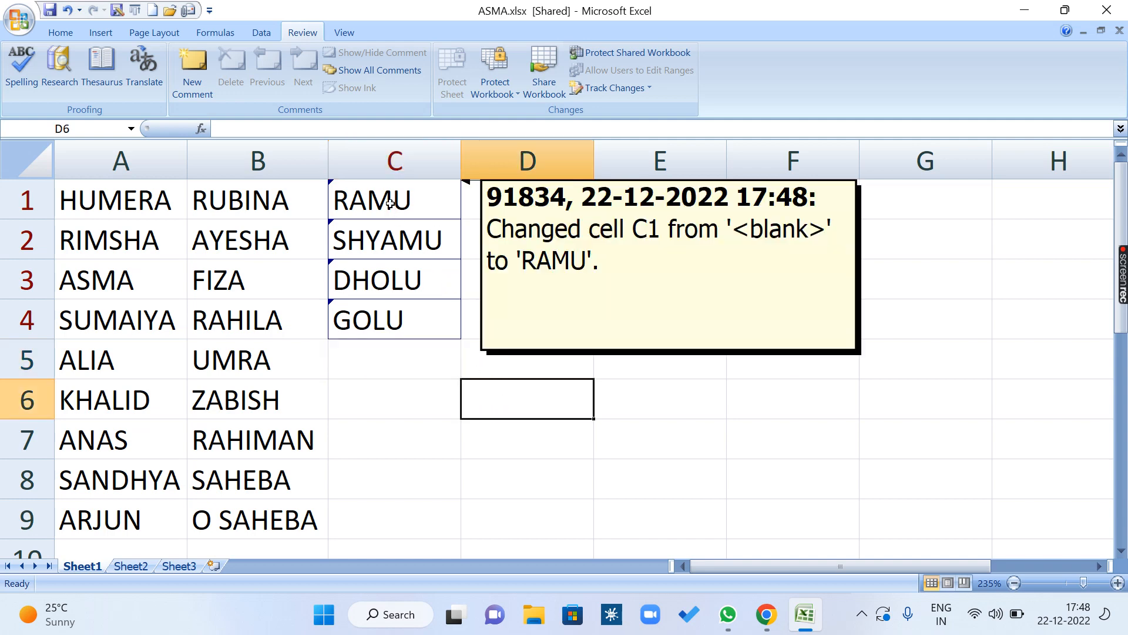
mouse_move(391, 233)
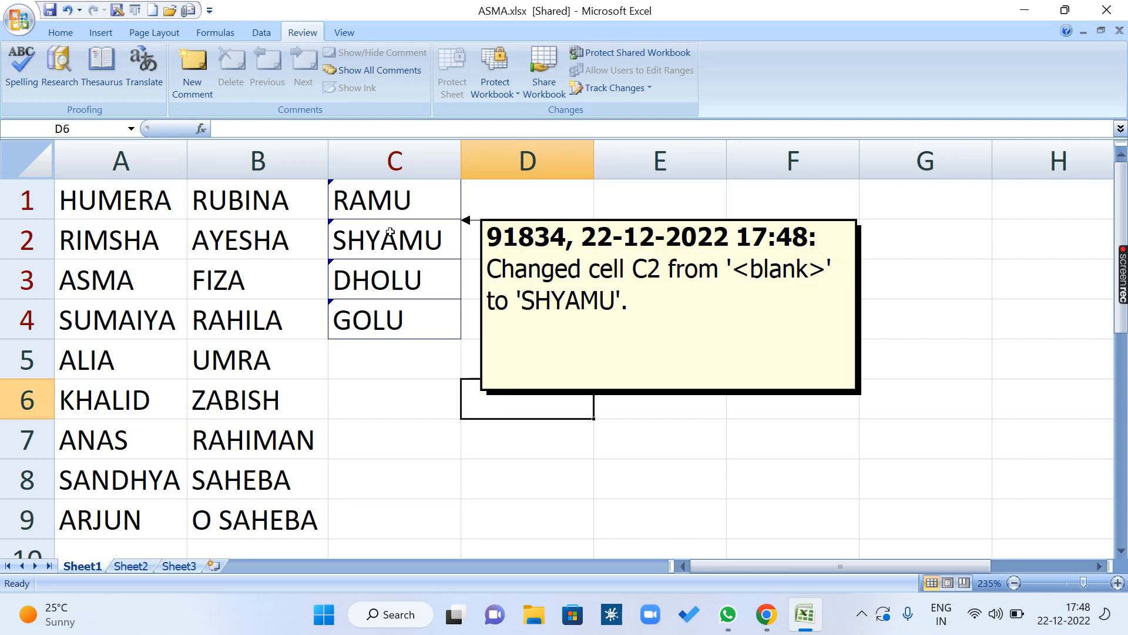
mouse_move(395, 272)
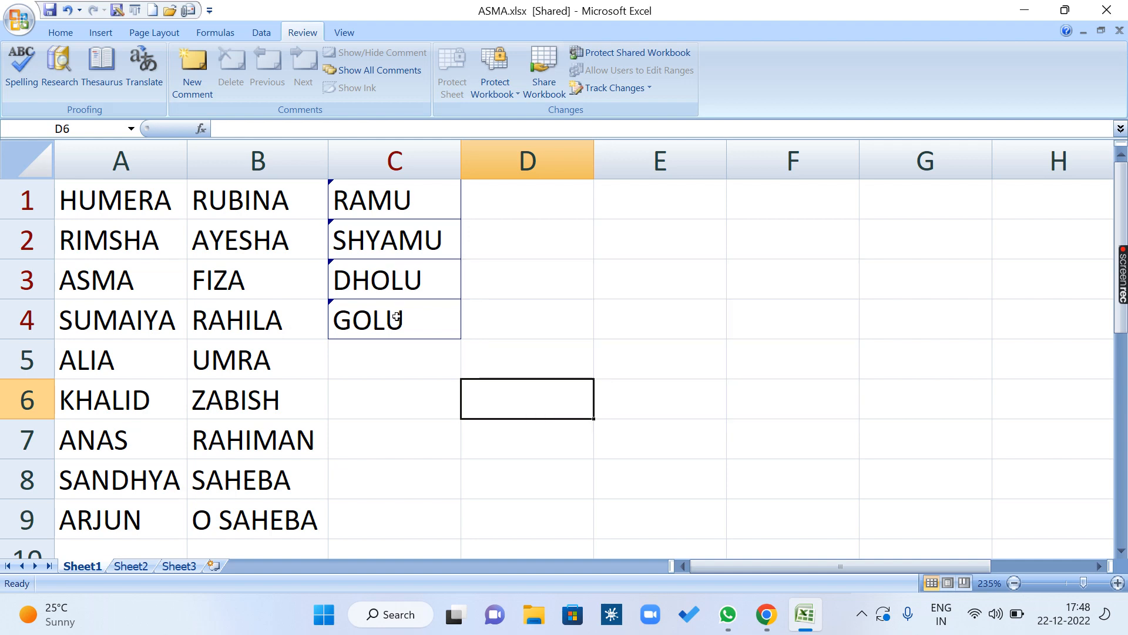
mouse_move(396, 317)
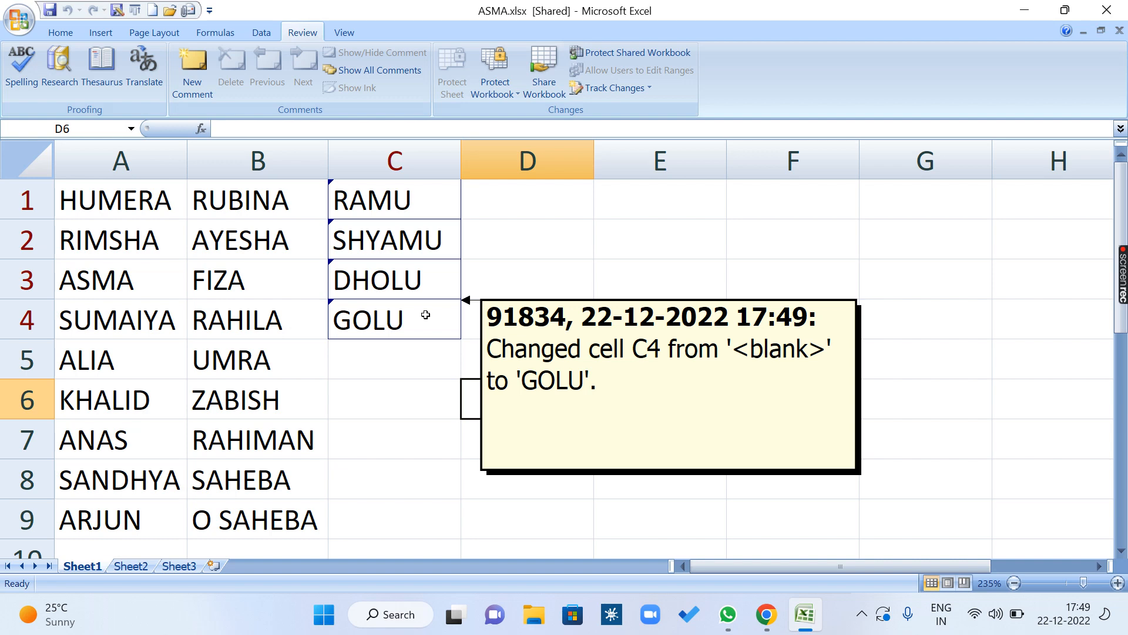
- Clear the names from cells A3, A5 and A8
left_click(88, 282)
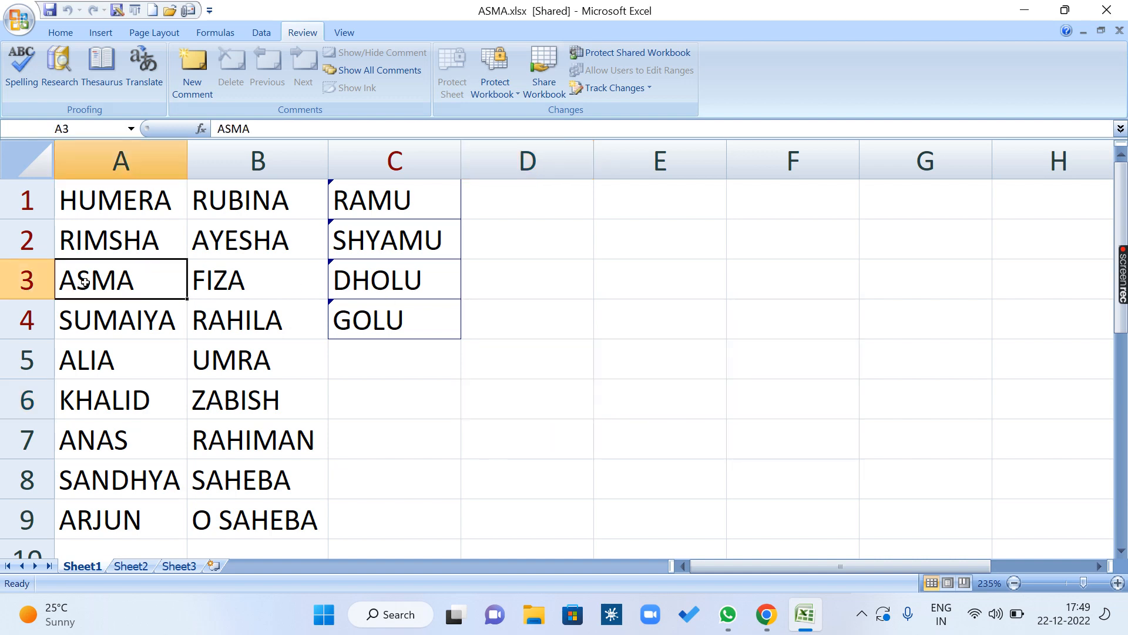
key("Delete")
left_click(110, 363)
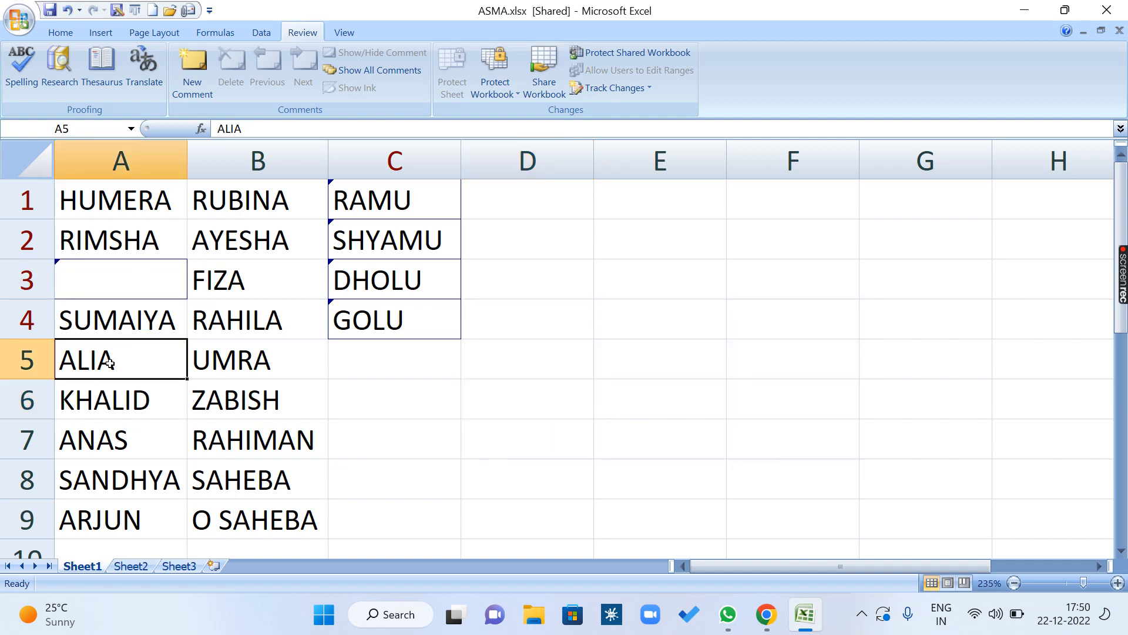
key("Delete")
left_click(135, 481)
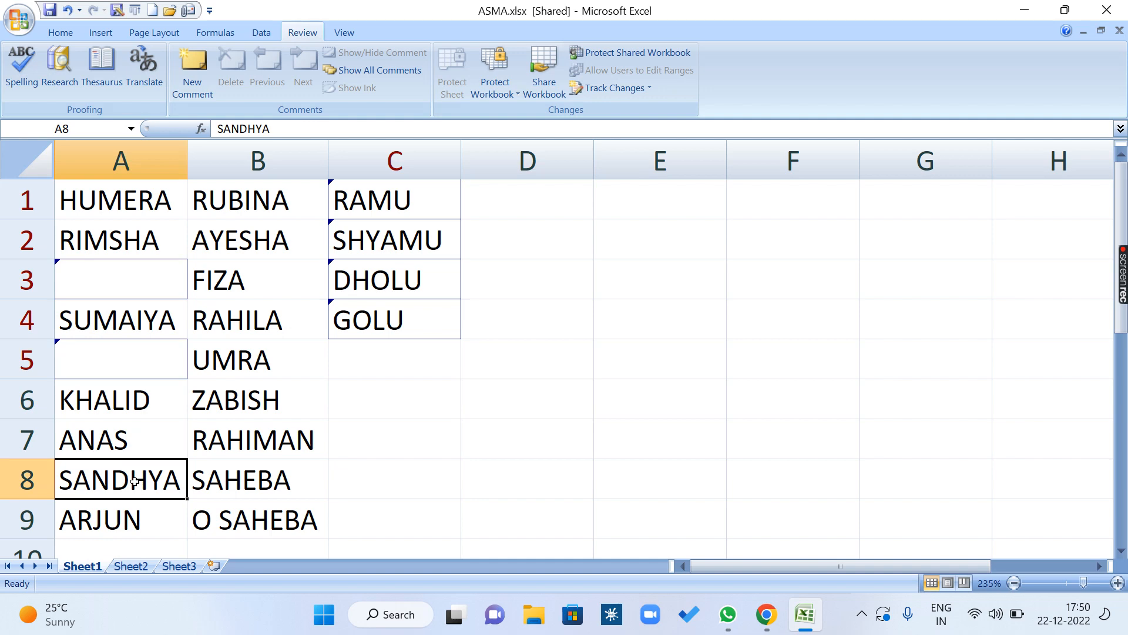
key("Delete")
left_click(388, 453)
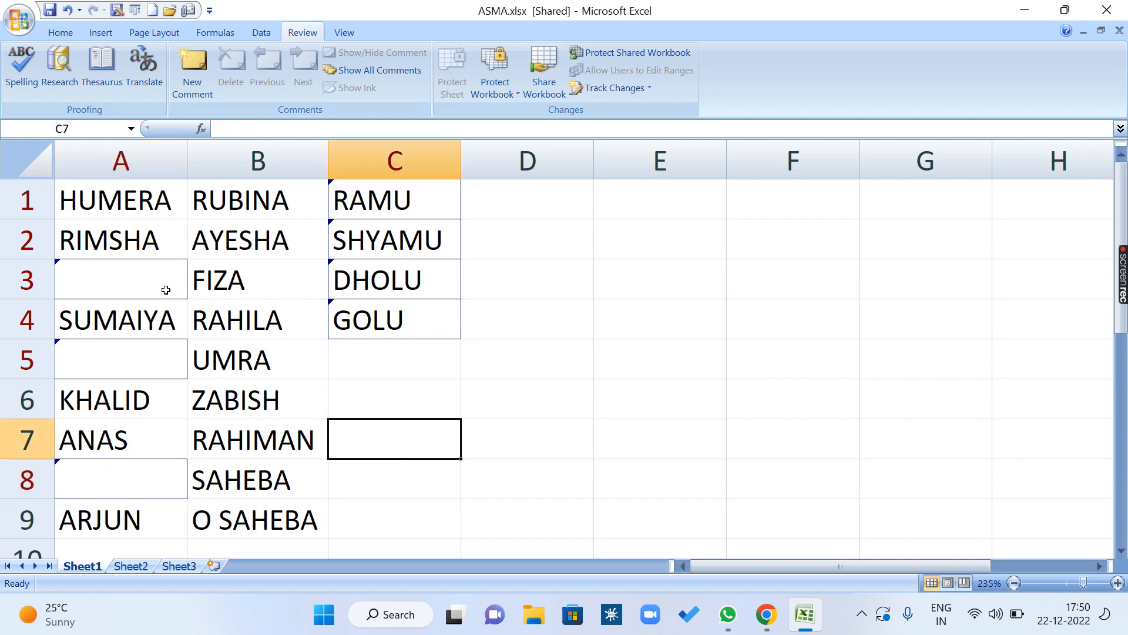
- Examine the tracked-change notes on the emptied cells A3, A5 and A8
mouse_move(155, 280)
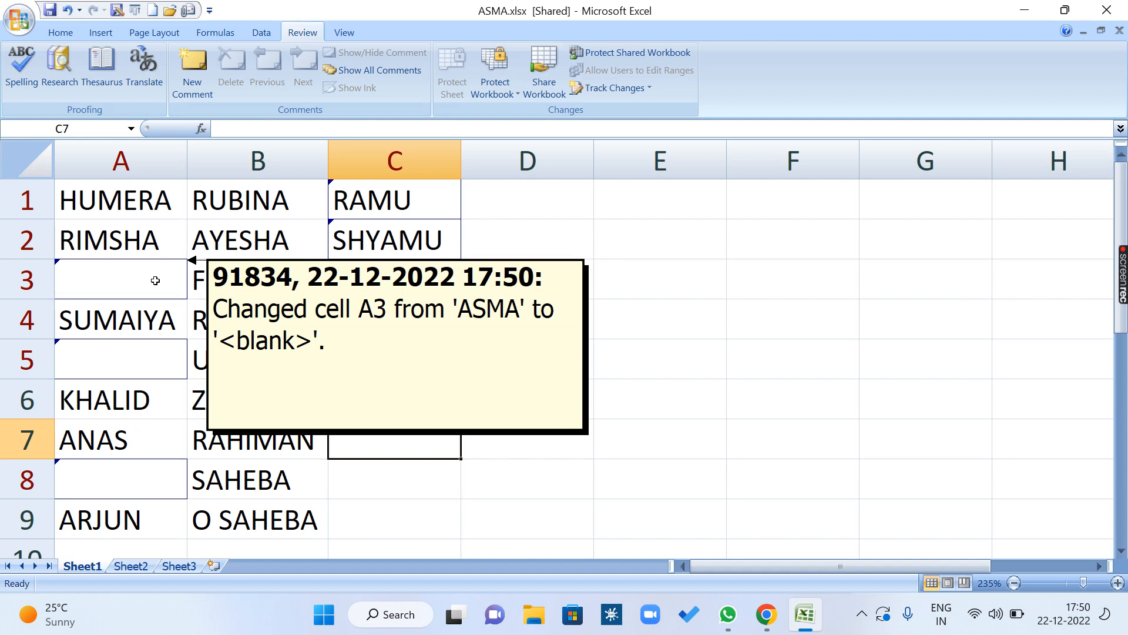
mouse_move(129, 359)
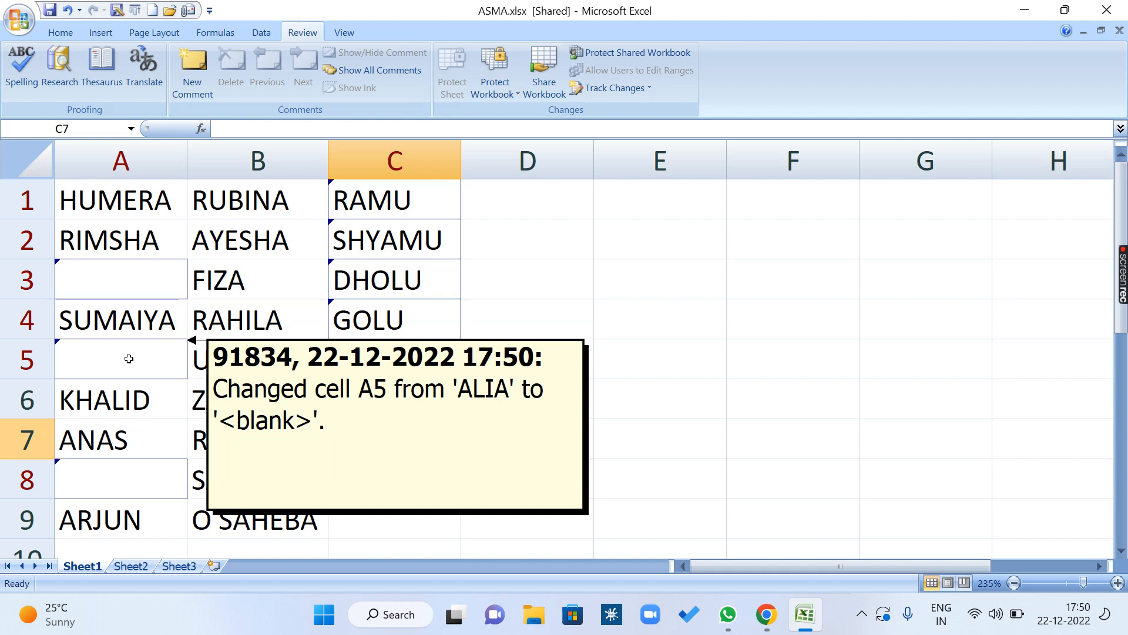
mouse_move(126, 474)
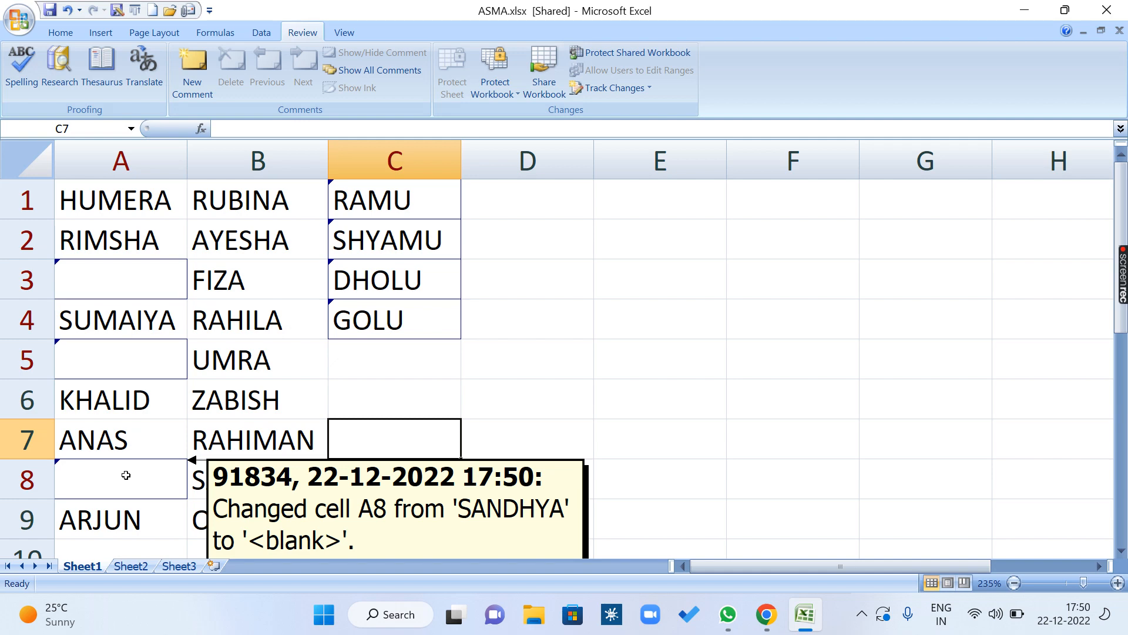
left_click(534, 291)
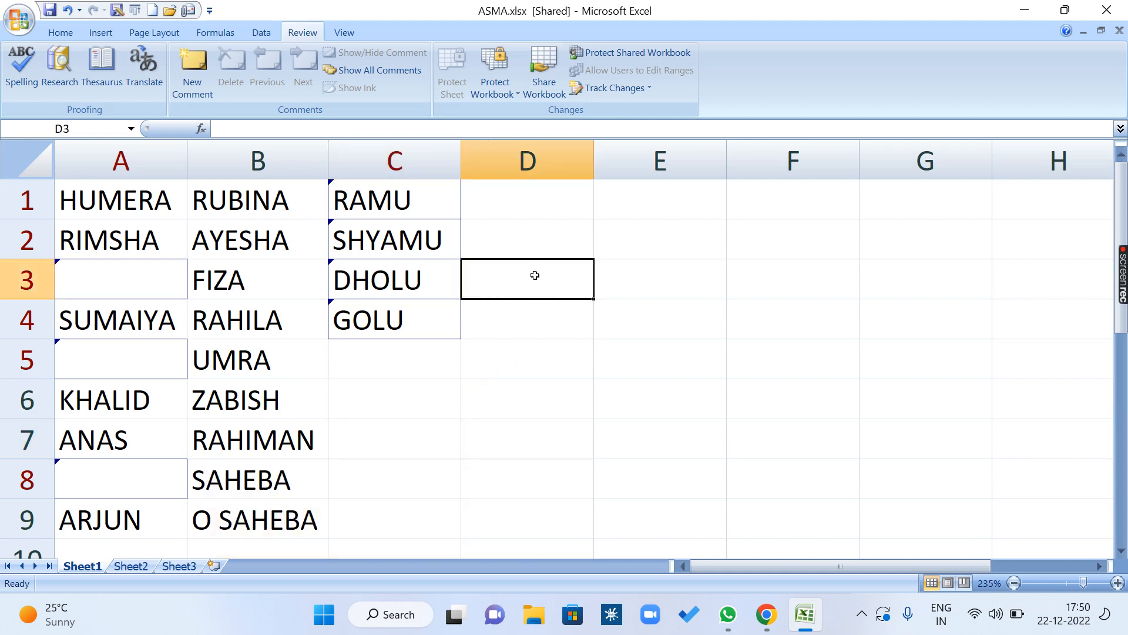
left_click(532, 236)
left_click_drag(156, 282, 151, 467)
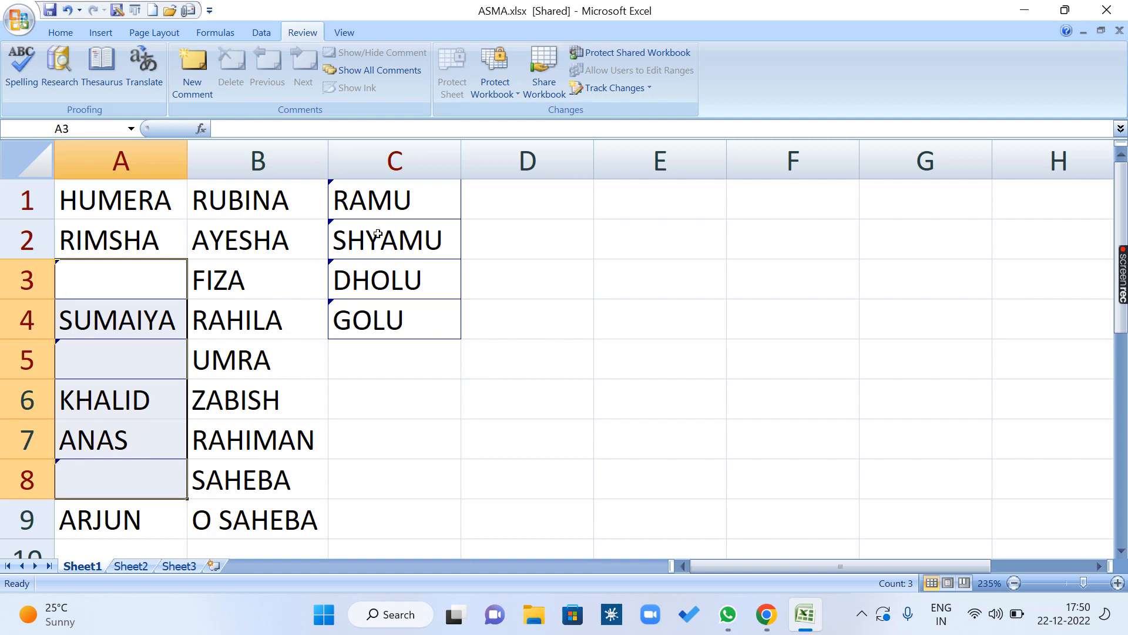
left_click_drag(391, 202, 395, 332)
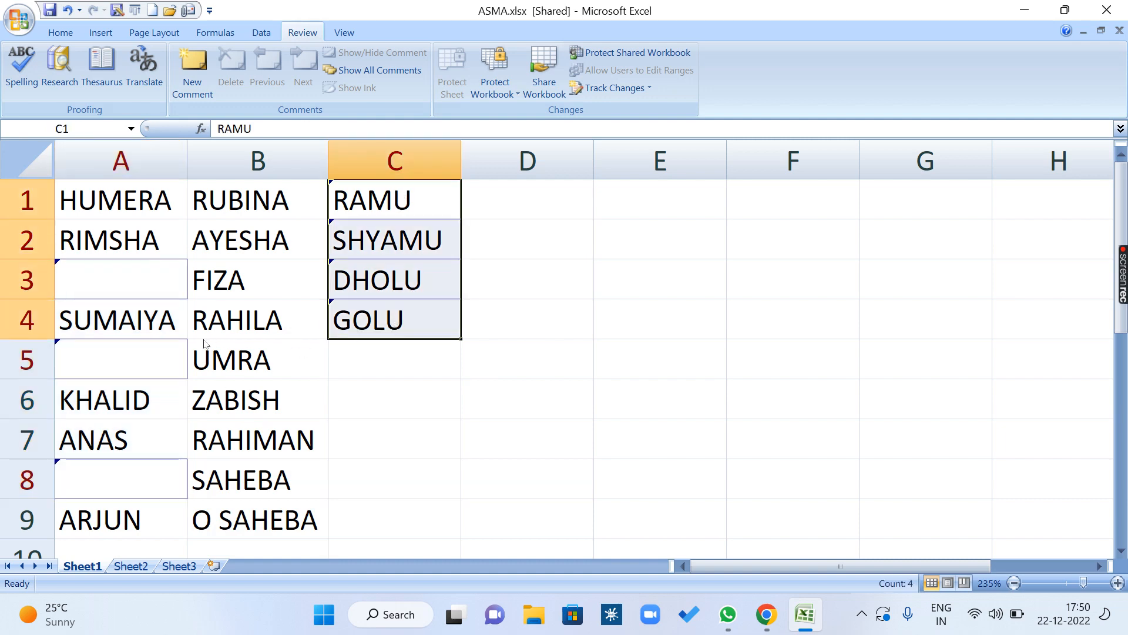
left_click_drag(147, 229, 151, 398)
left_click(448, 375)
left_click(530, 260)
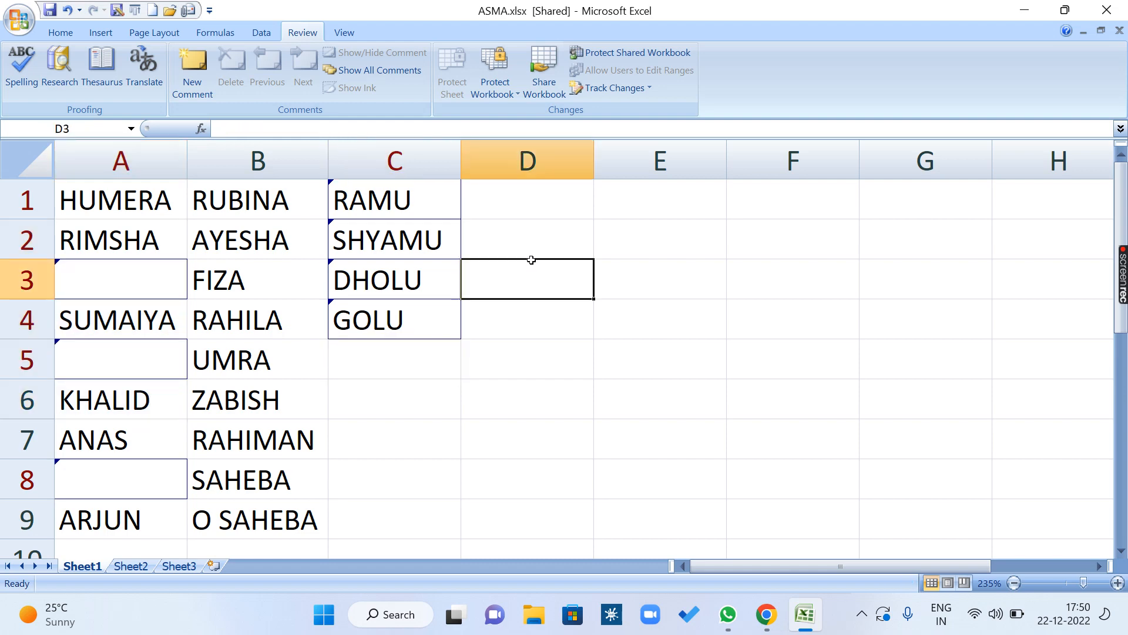
- Save the workbook and review everyone's not yet reviewed changes, accepting the tracked change in cell C1
left_click(650, 90)
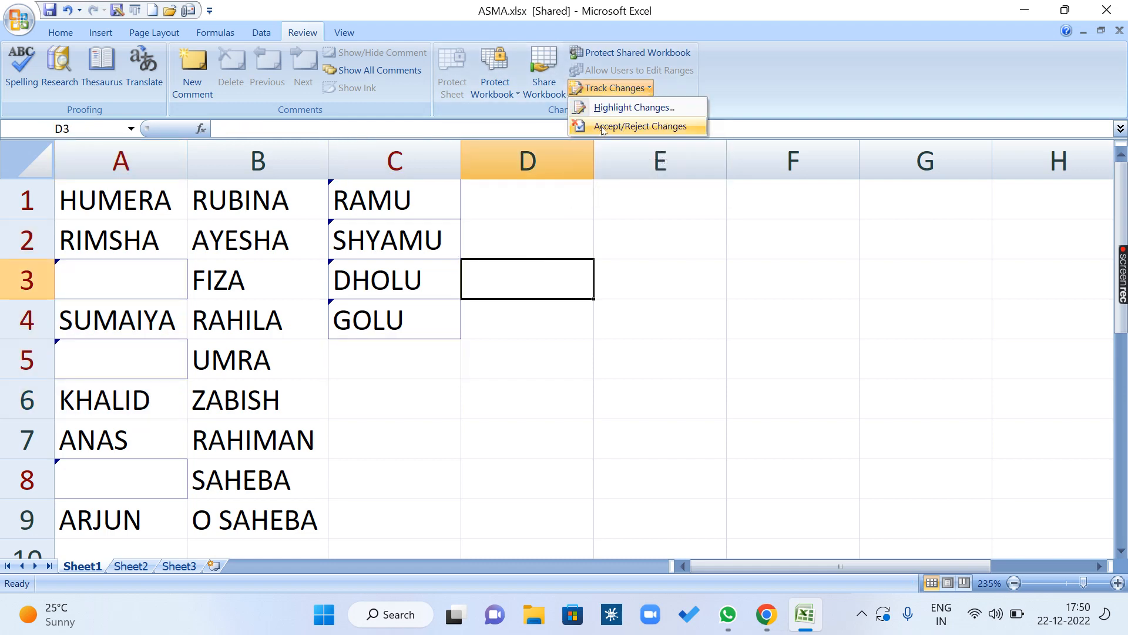
left_click(647, 127)
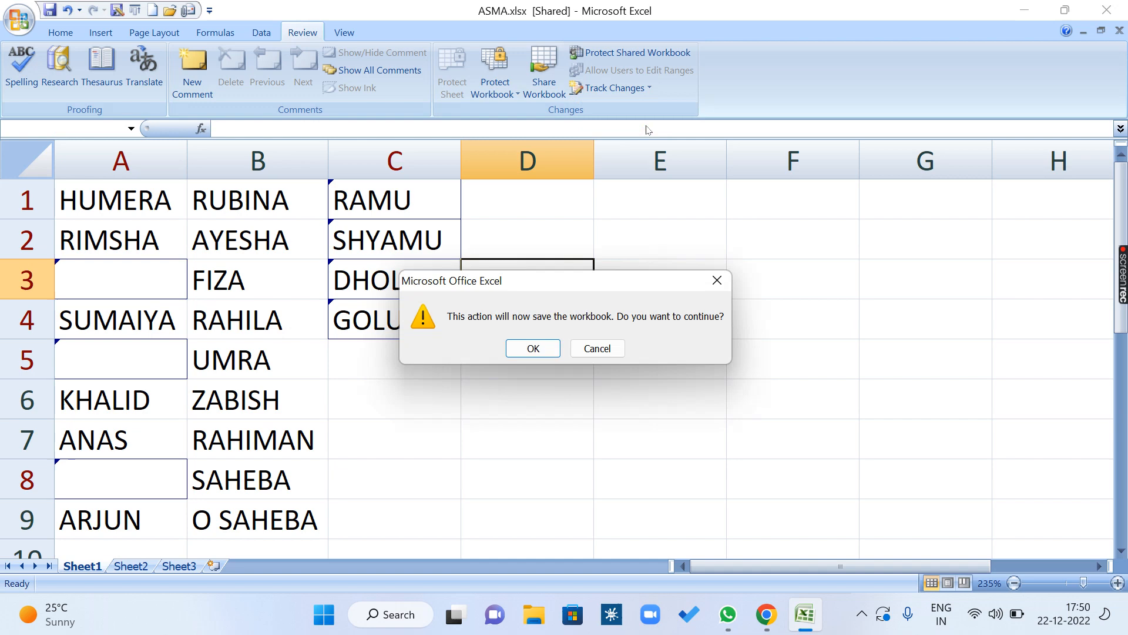
left_click(532, 347)
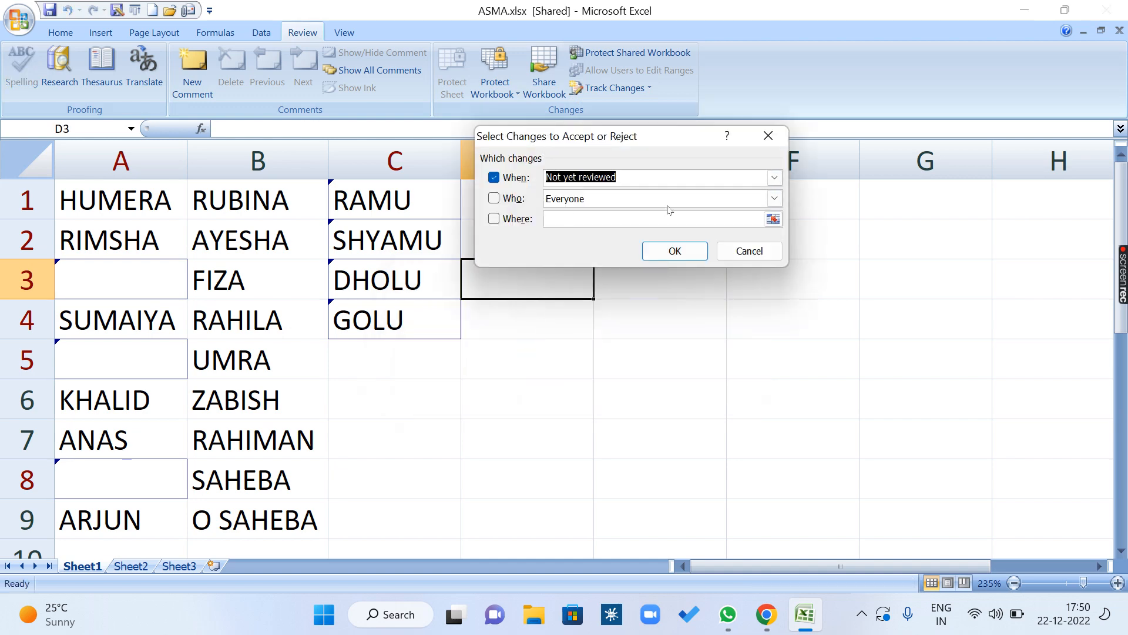
left_click(684, 251)
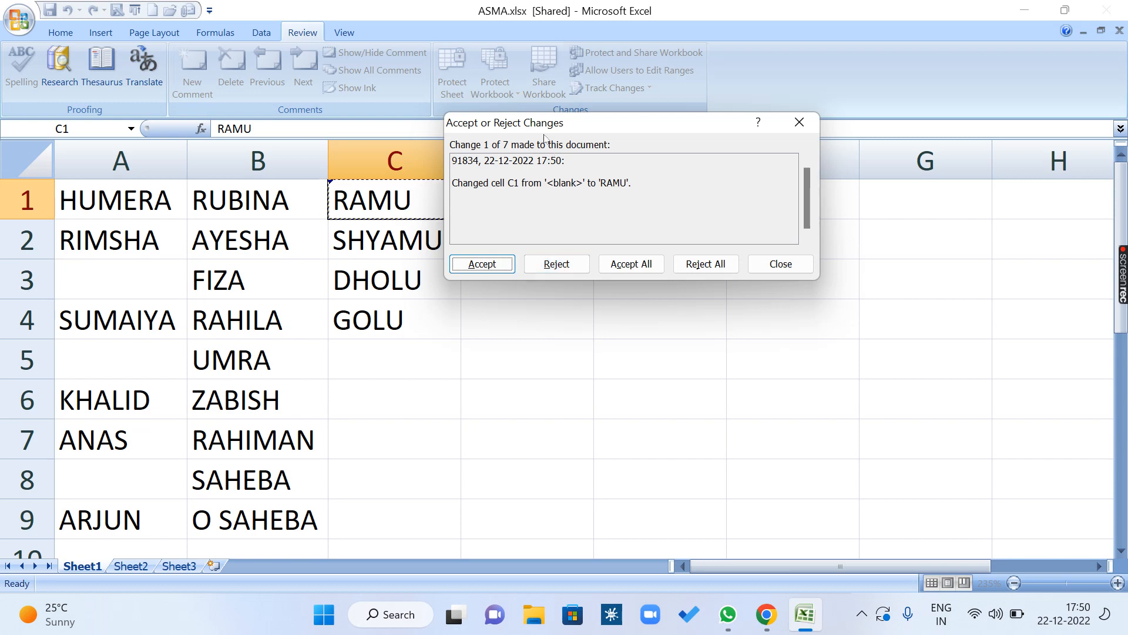
left_click_drag(543, 127, 650, 126)
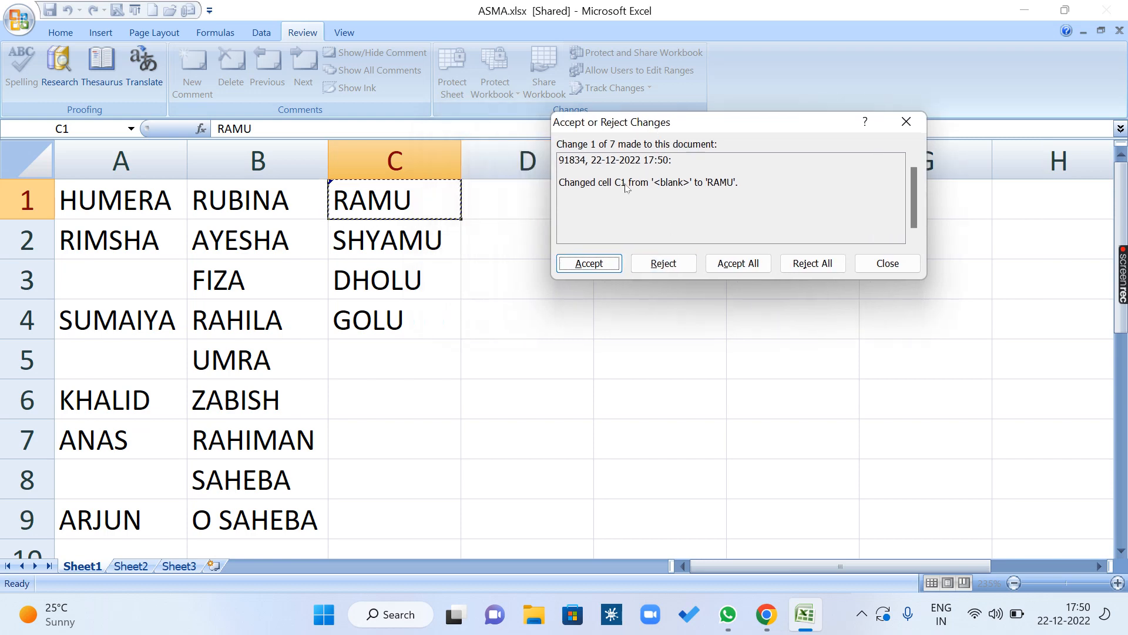
left_click(579, 265)
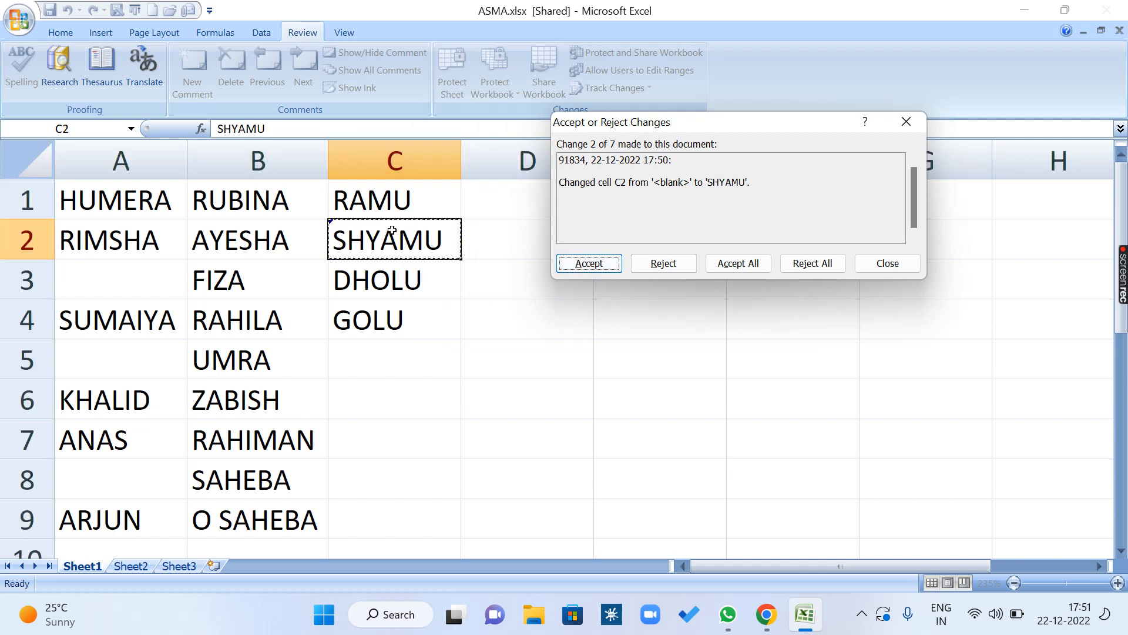
- Accept the remaining tracked changes in cells C2, A3 and A5, and reject those in C3, C4 and A8
left_click(581, 264)
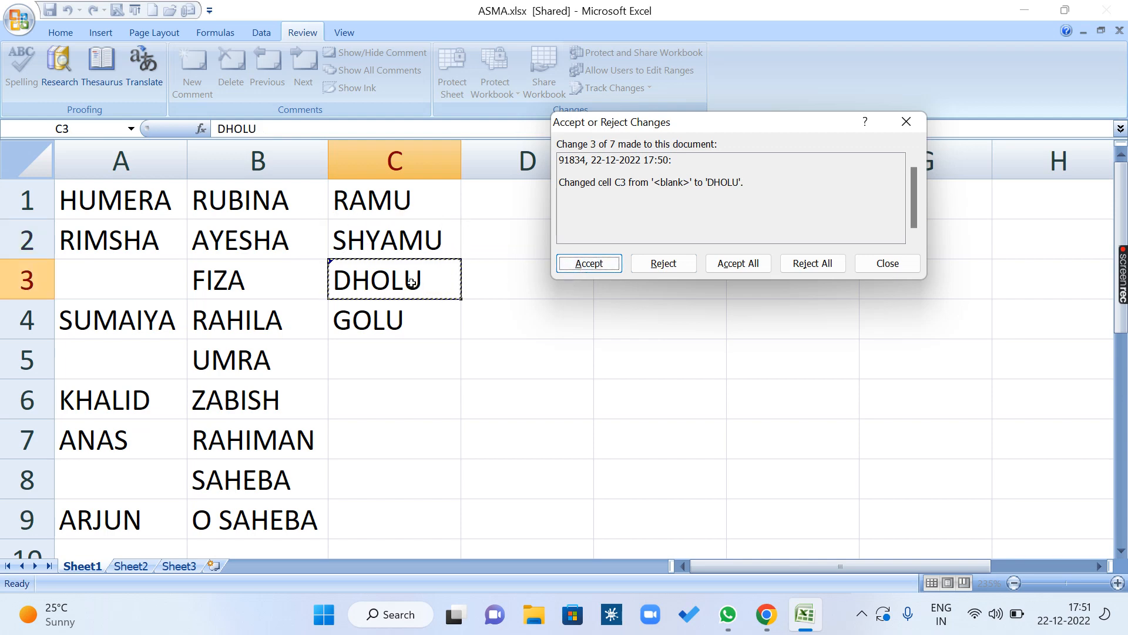
left_click(672, 265)
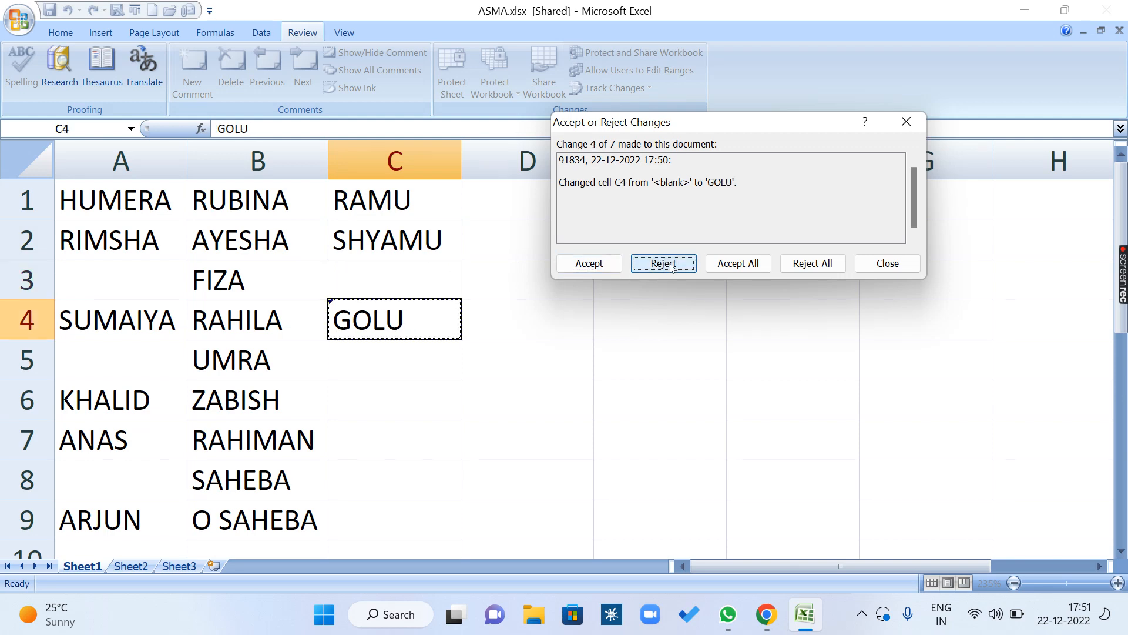
left_click(672, 264)
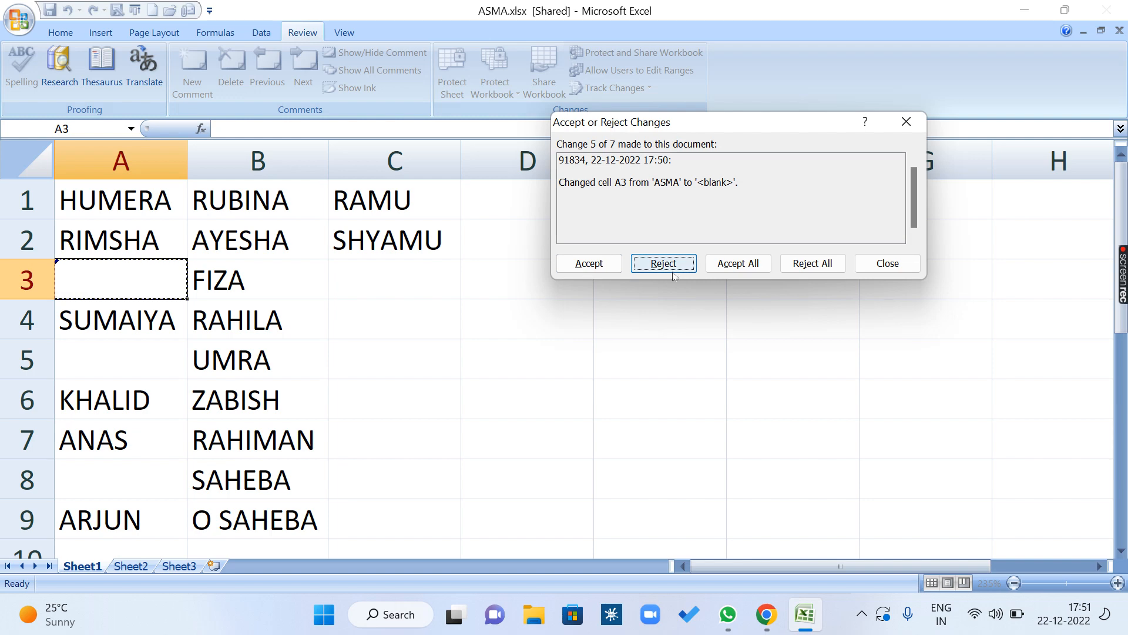
left_click(589, 264)
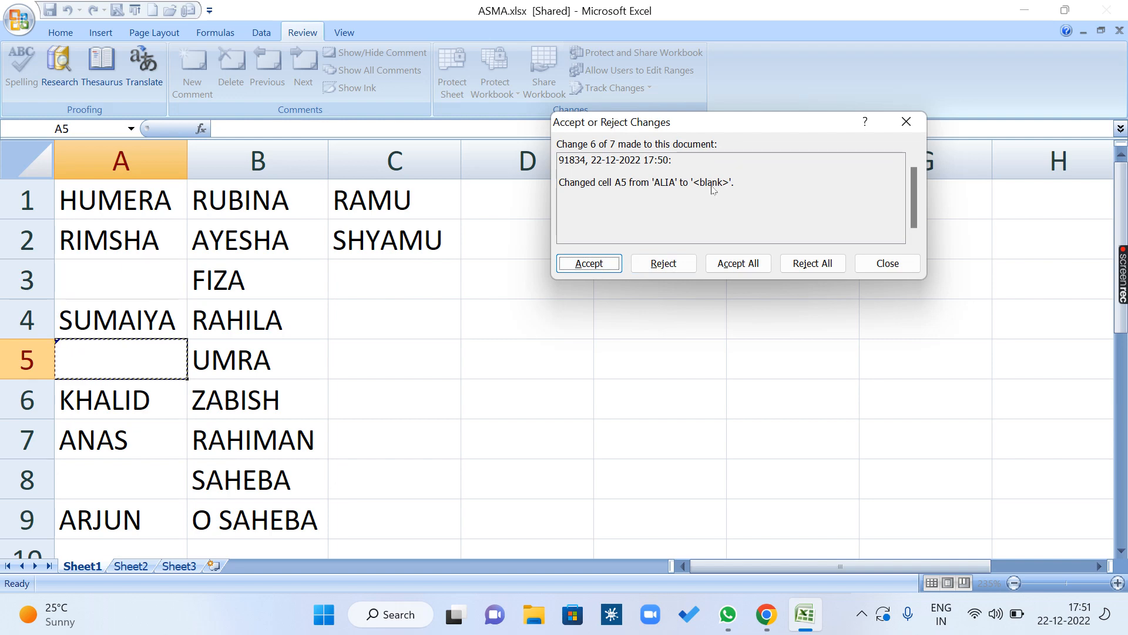
left_click(599, 266)
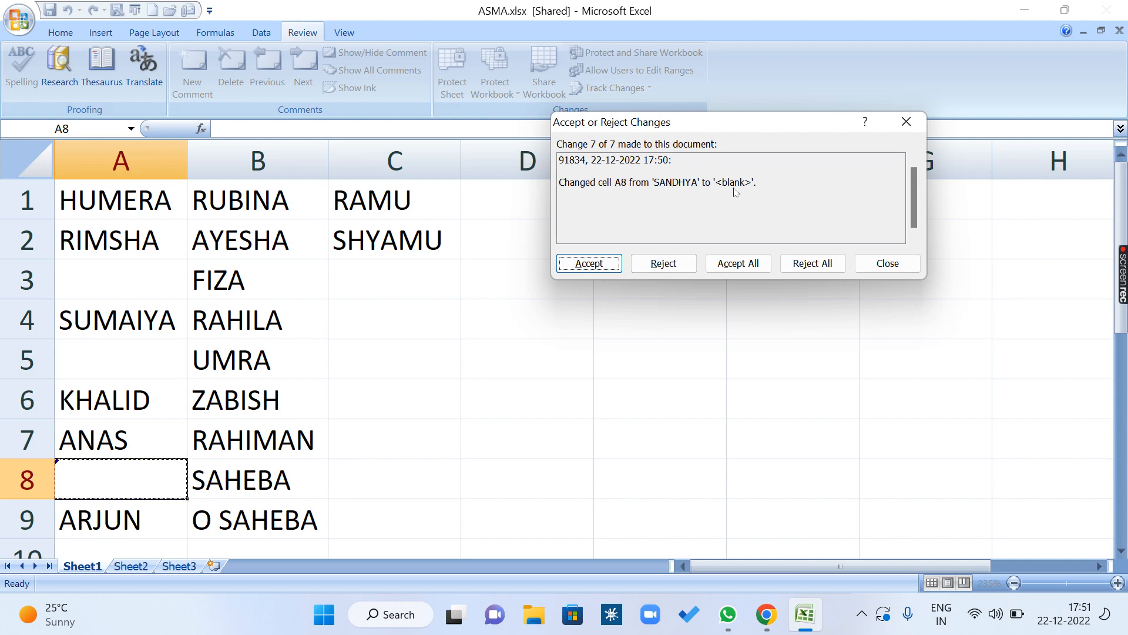
left_click(664, 264)
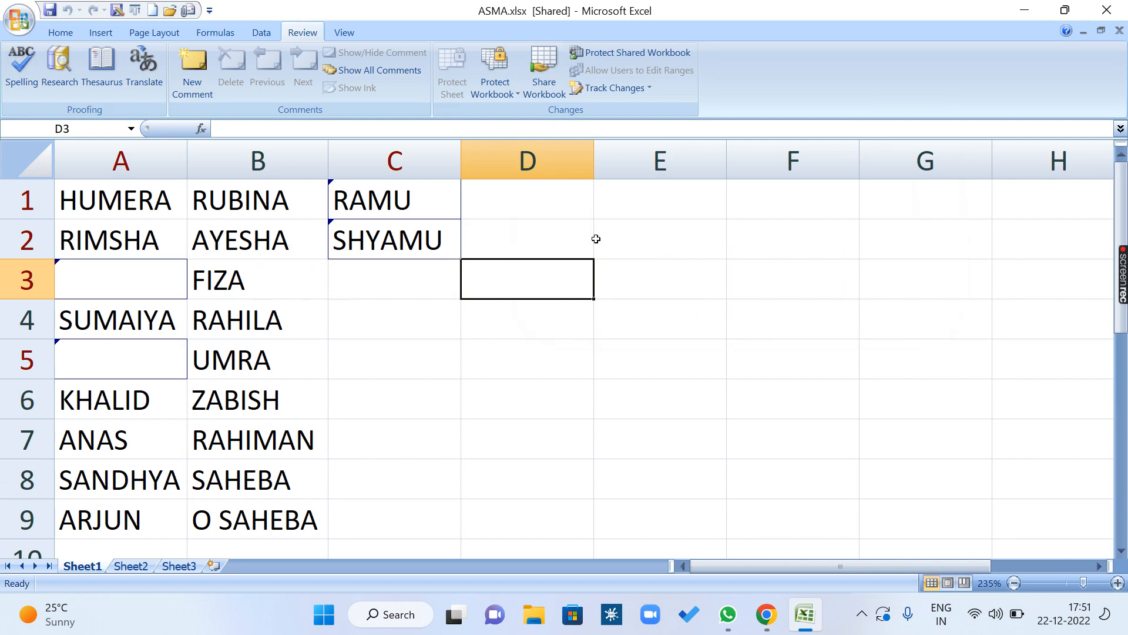
- Turn off change tracking and remove the workbook from shared use
left_click(651, 87)
left_click(638, 107)
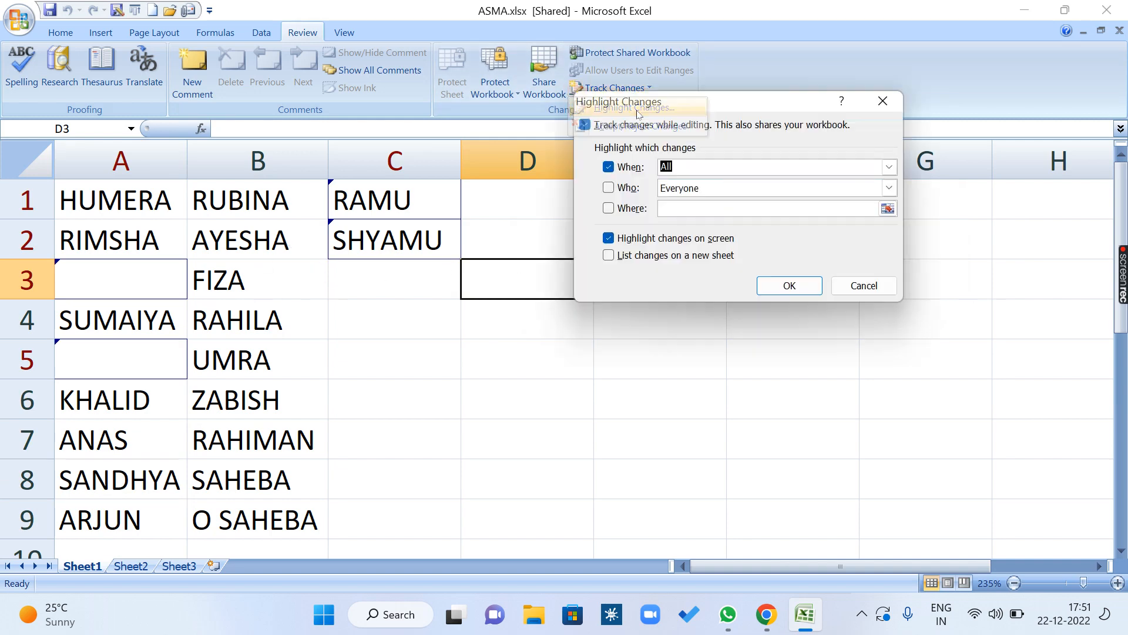
left_click(585, 125)
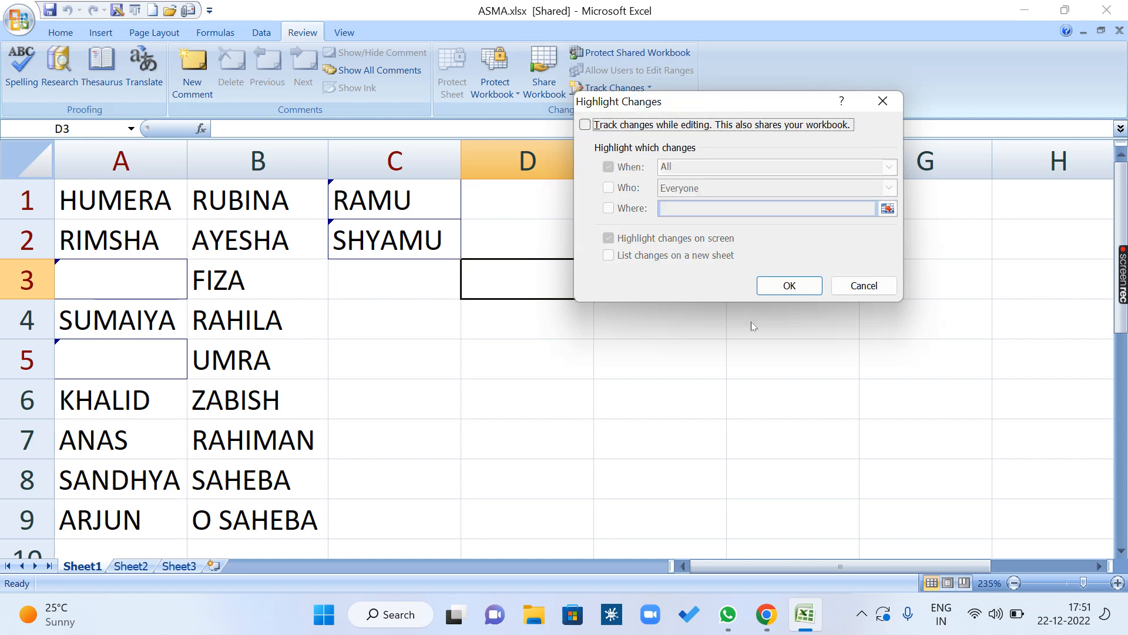
left_click(789, 286)
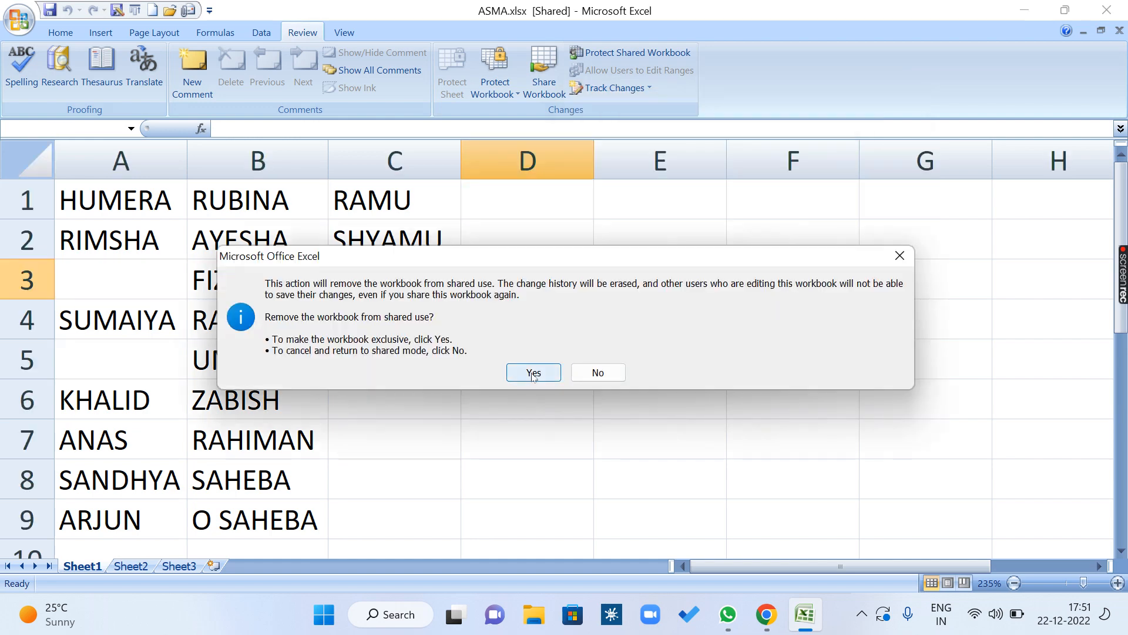
left_click(533, 374)
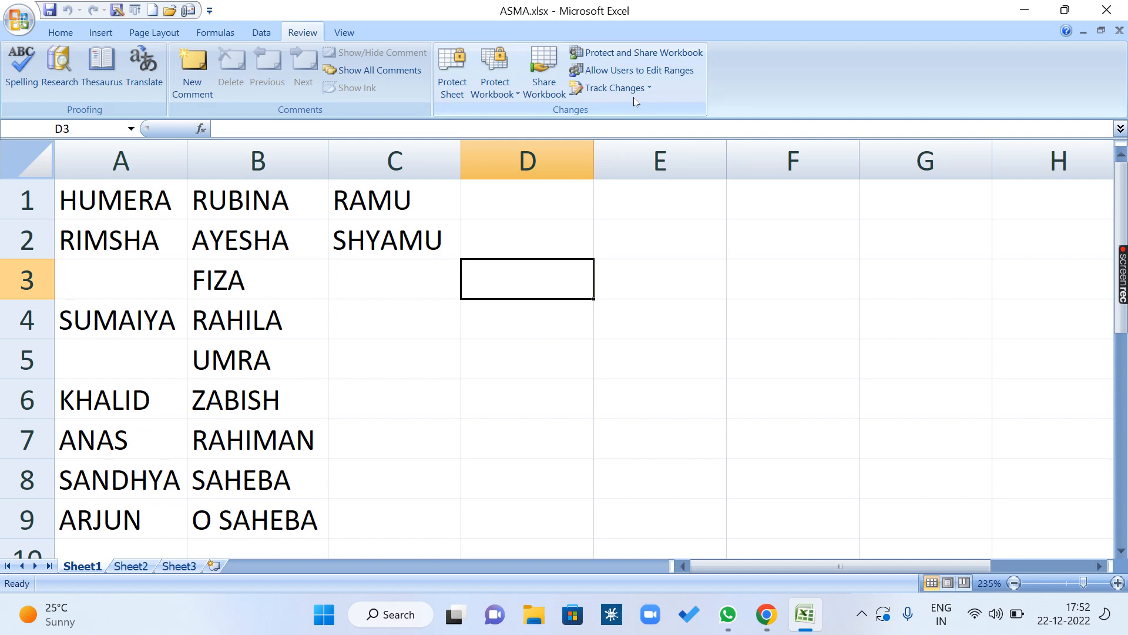
left_click(624, 286)
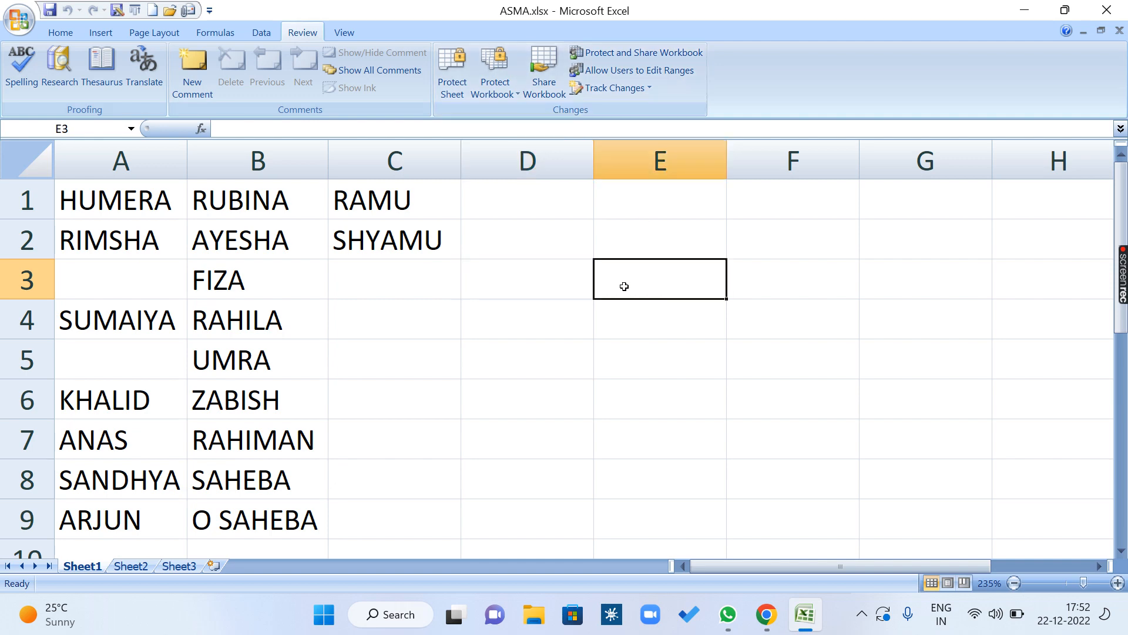
- Close the workbook and create a new blank one
key("ctrl+w")
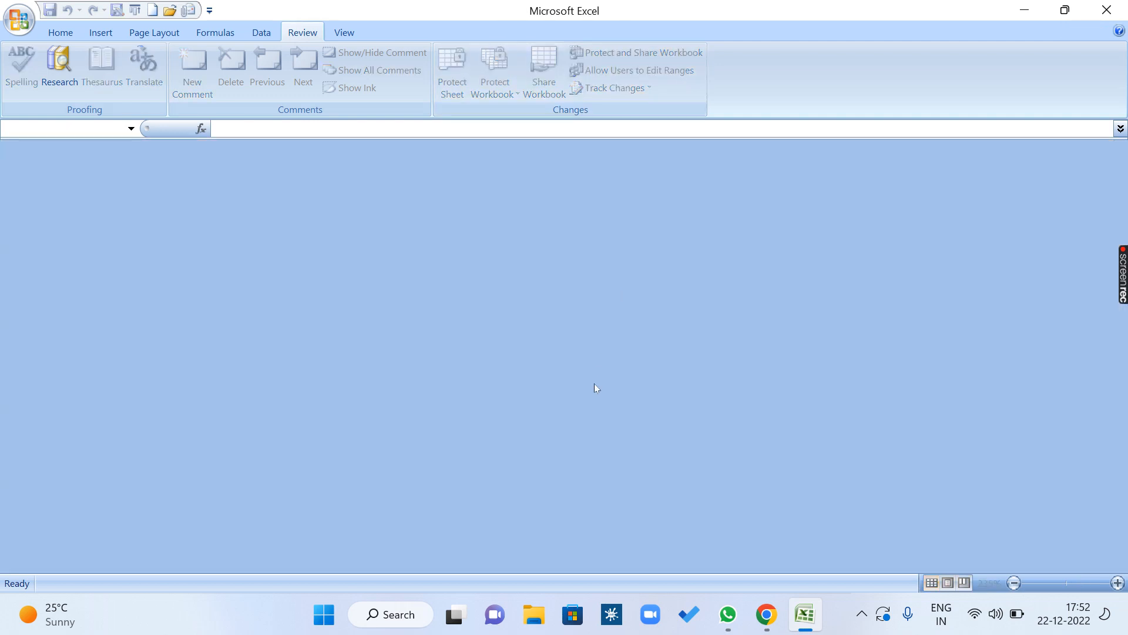
key("ctrl+n")
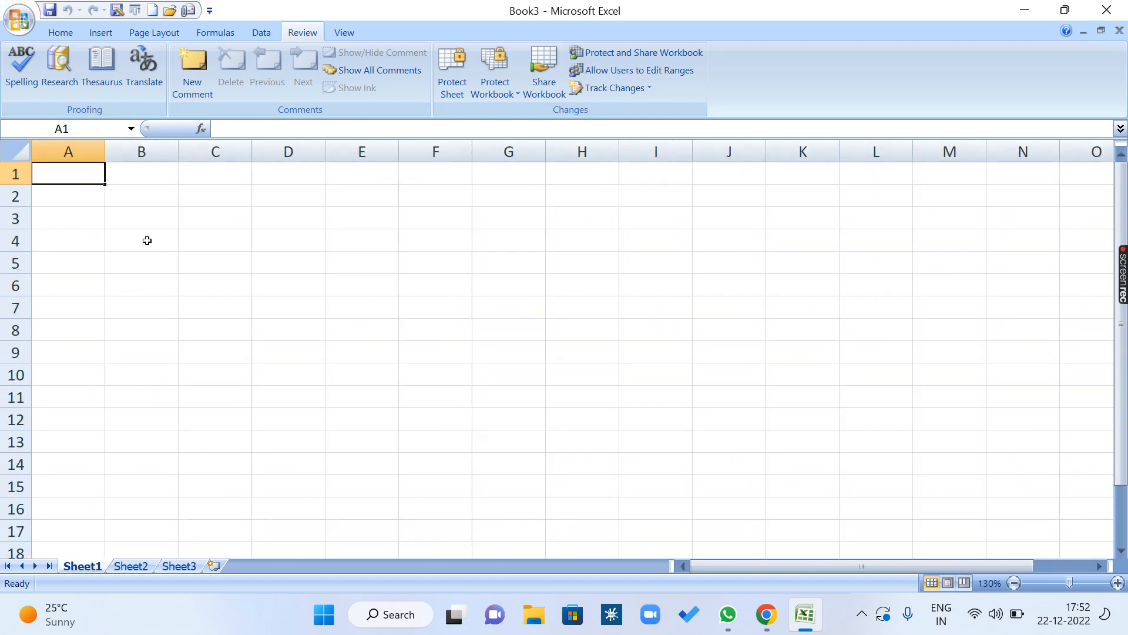
scroll(147, 241, "up", 4, "ctrl")
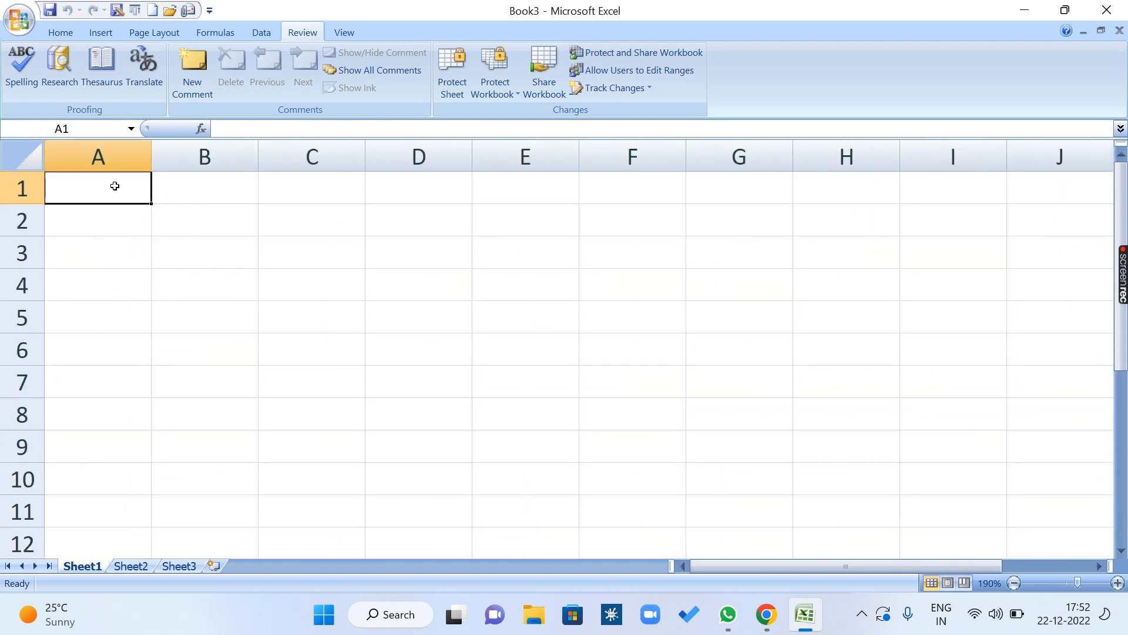
- Fill cells A1 to A8 with HOME, INSERT, PAGE, LAYOUOT, DESIGN, DATA, VIEW and REVIW
type("HOME")
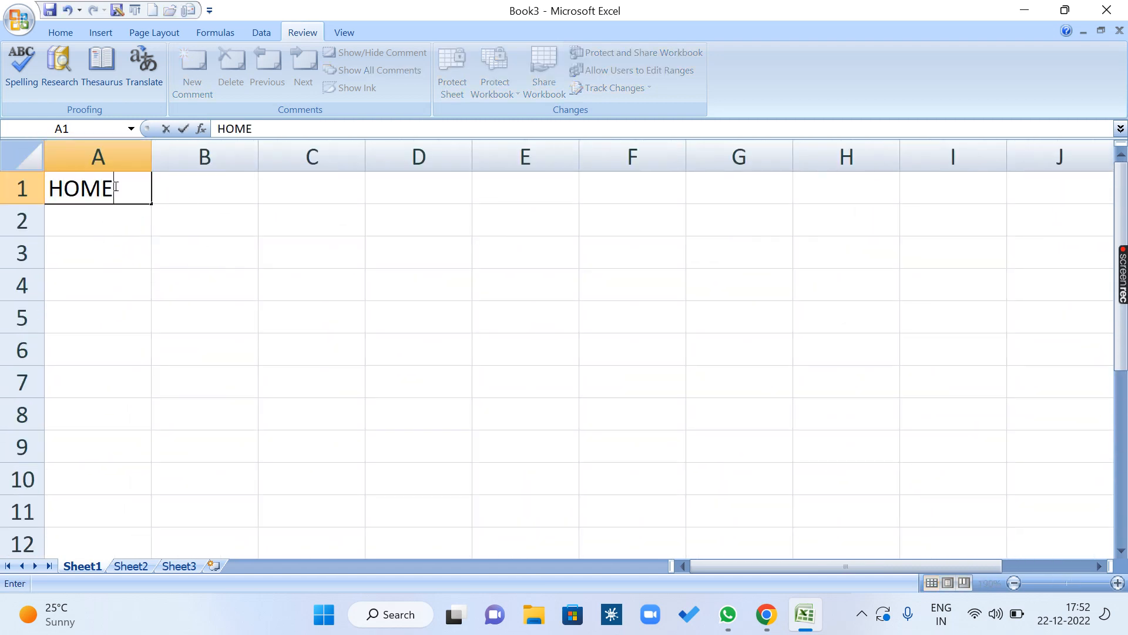
key("Return")
type("INSERT")
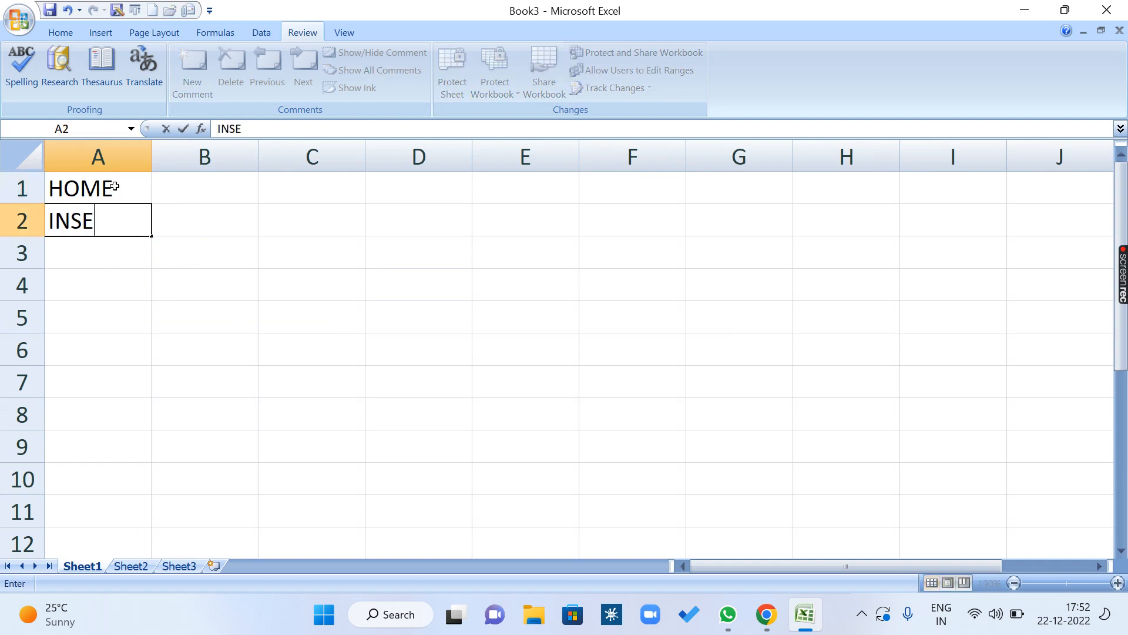
key("Return")
type("PAGE")
key("Return")
type("LAYOUOT")
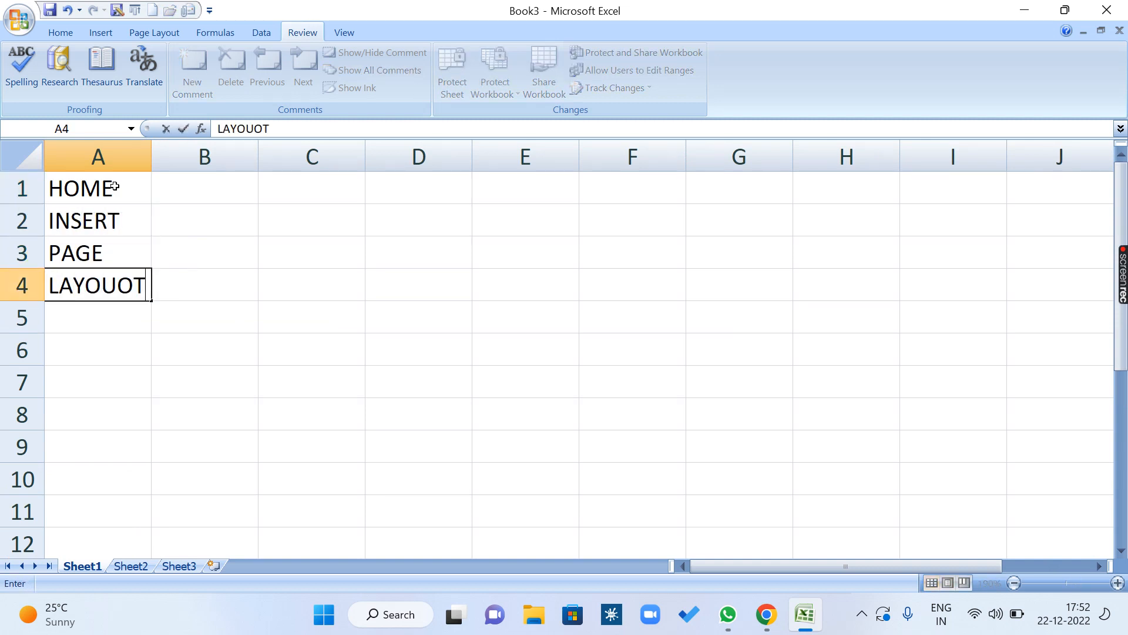
key("Return")
type("DE")
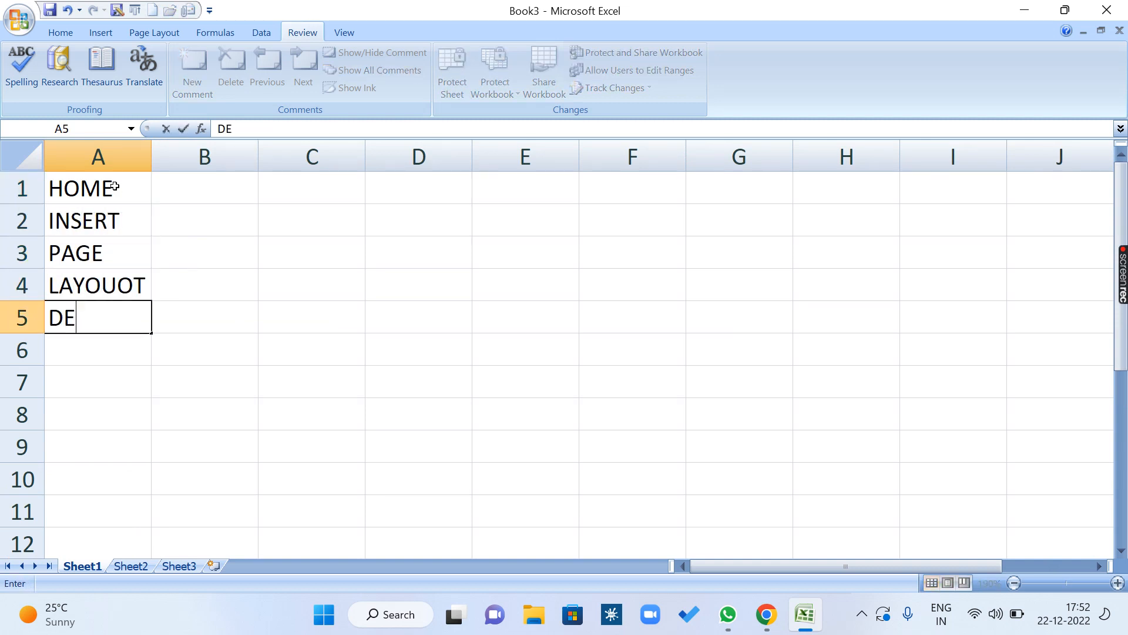
type("SIGN")
key("Return")
type("D")
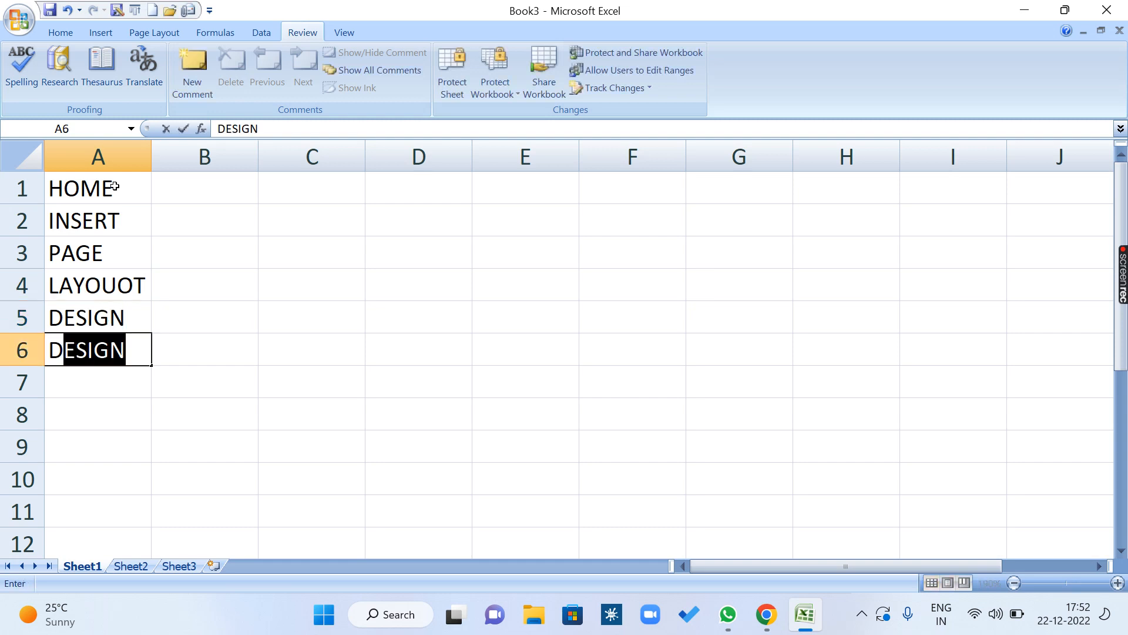
type("ATA")
key("Return")
type("VIEW")
key("Return")
type("RE")
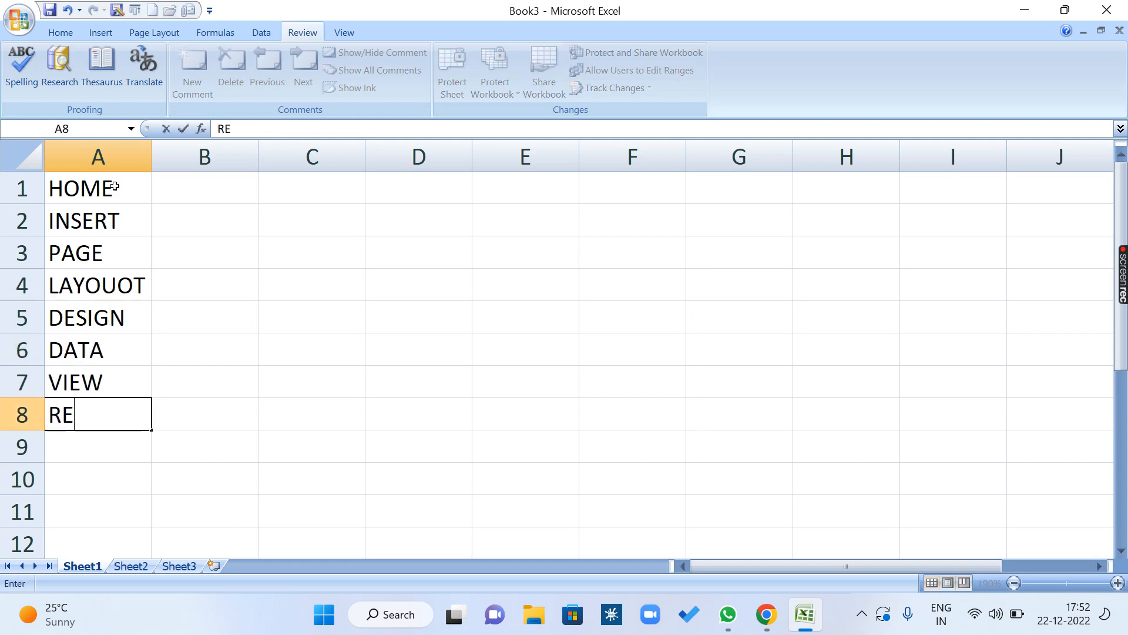
type("VIW")
left_click(212, 303)
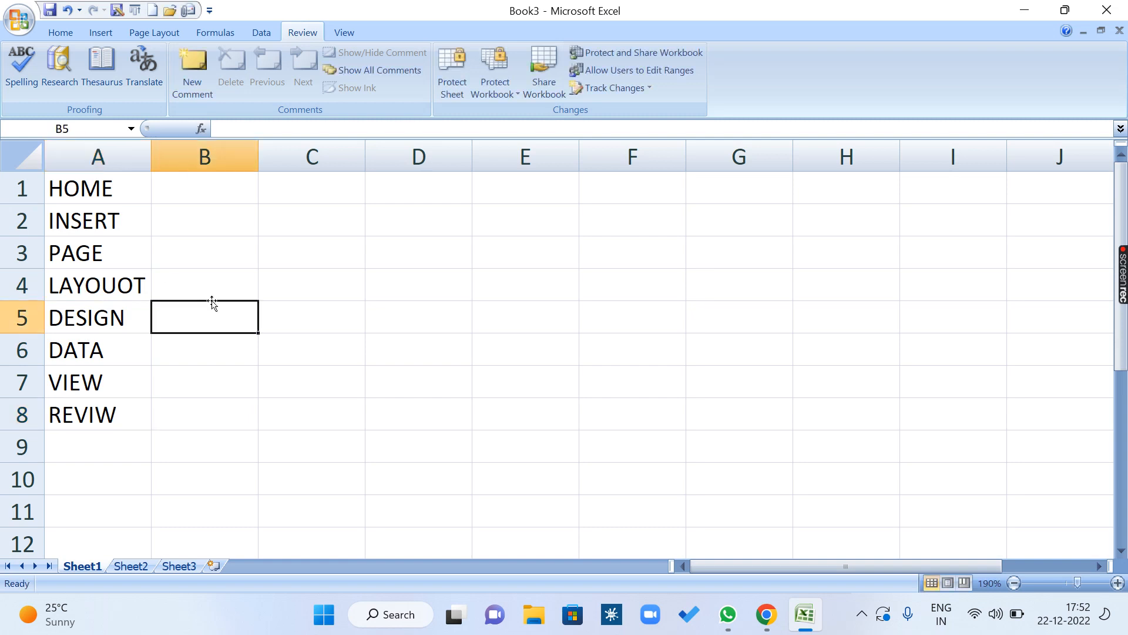
left_click(357, 288)
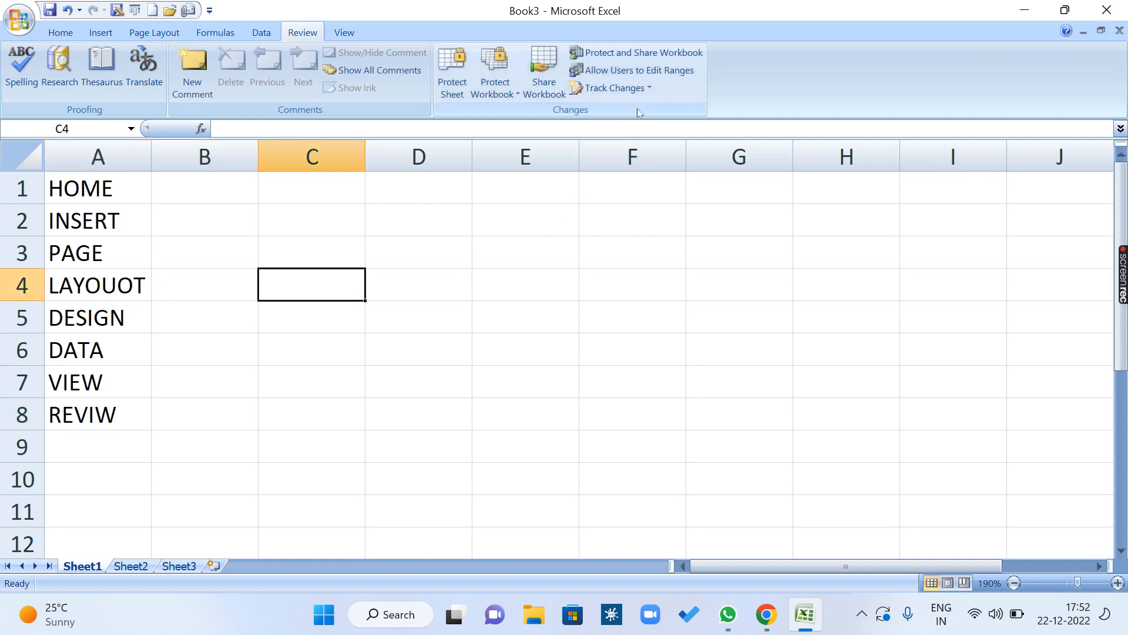
- Turn on change tracking with all of everyone's changes highlighted on screen, and save the workbook under a person's first name
left_click(648, 89)
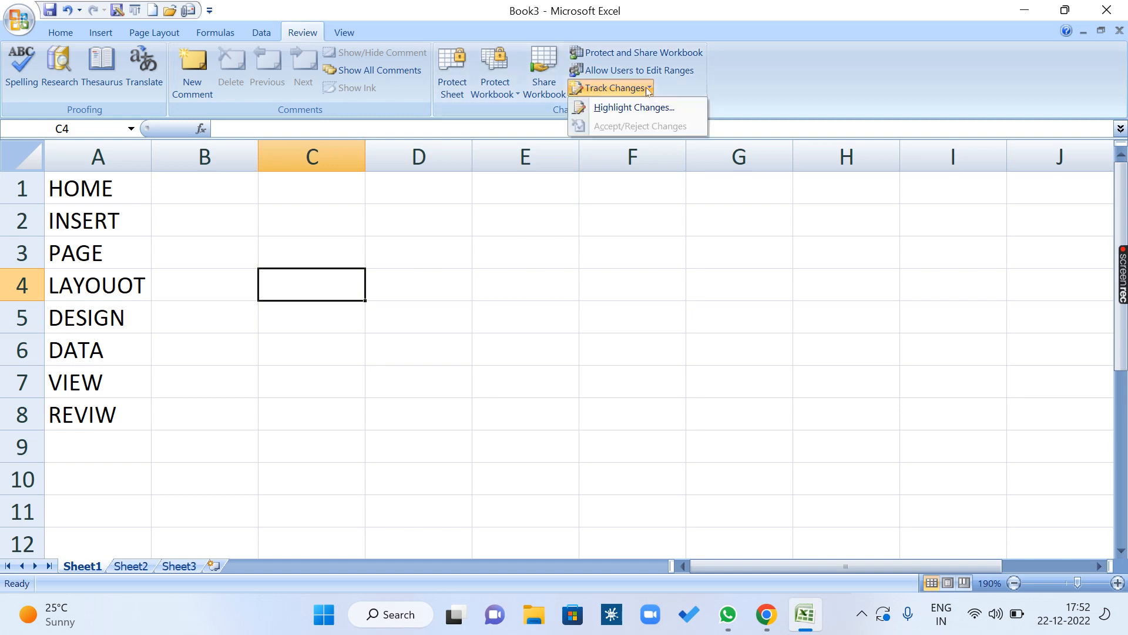
left_click(634, 108)
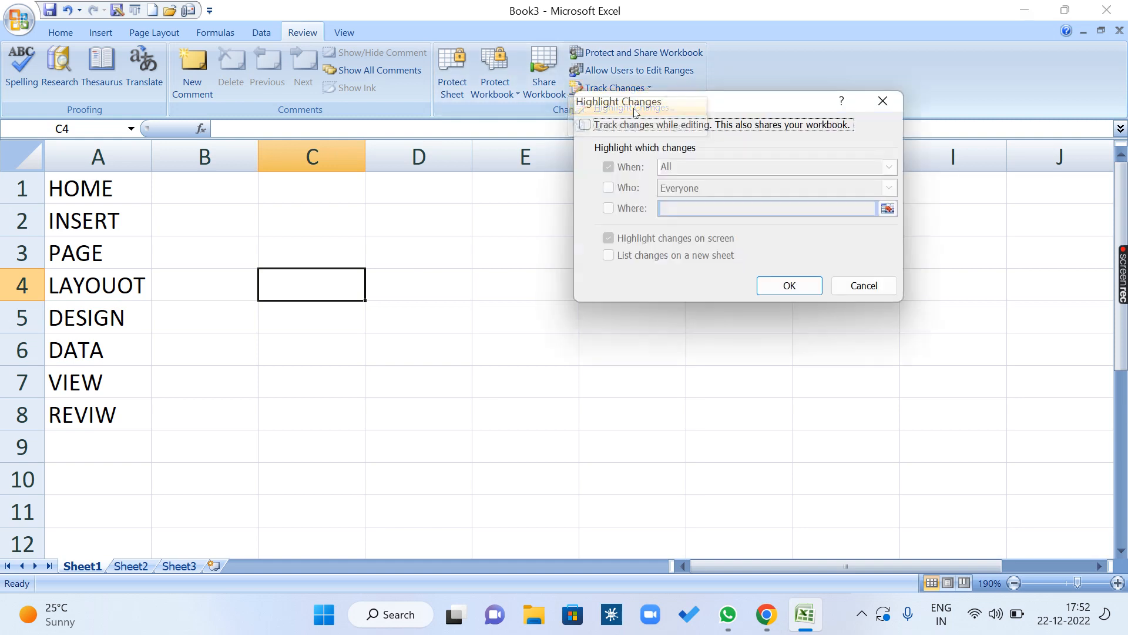
left_click(585, 126)
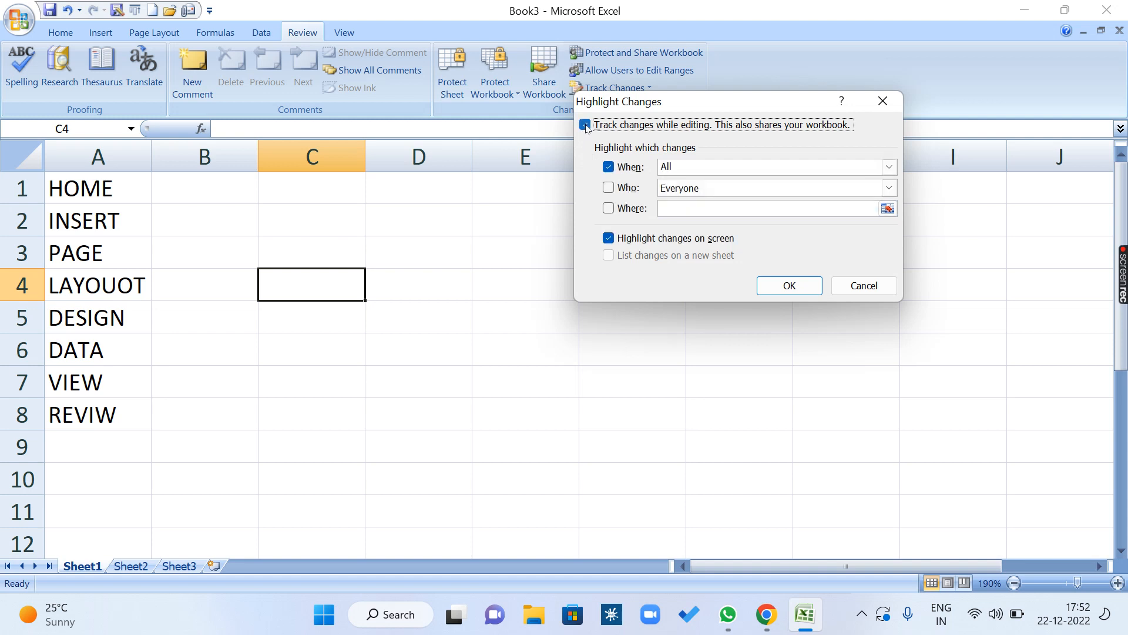
left_click(773, 285)
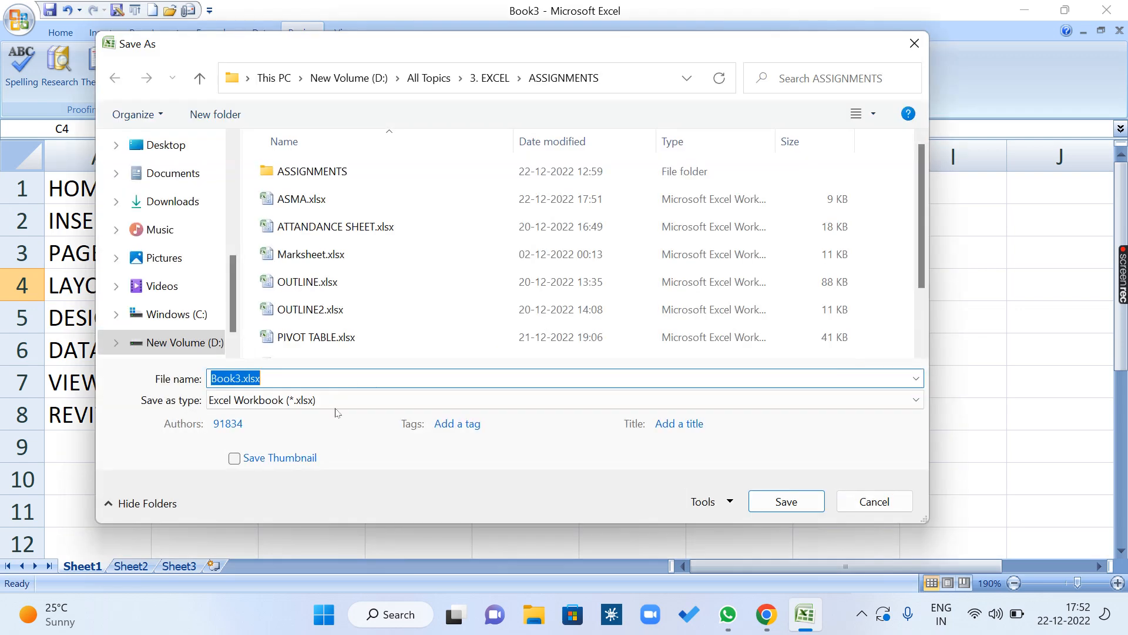
type("S")
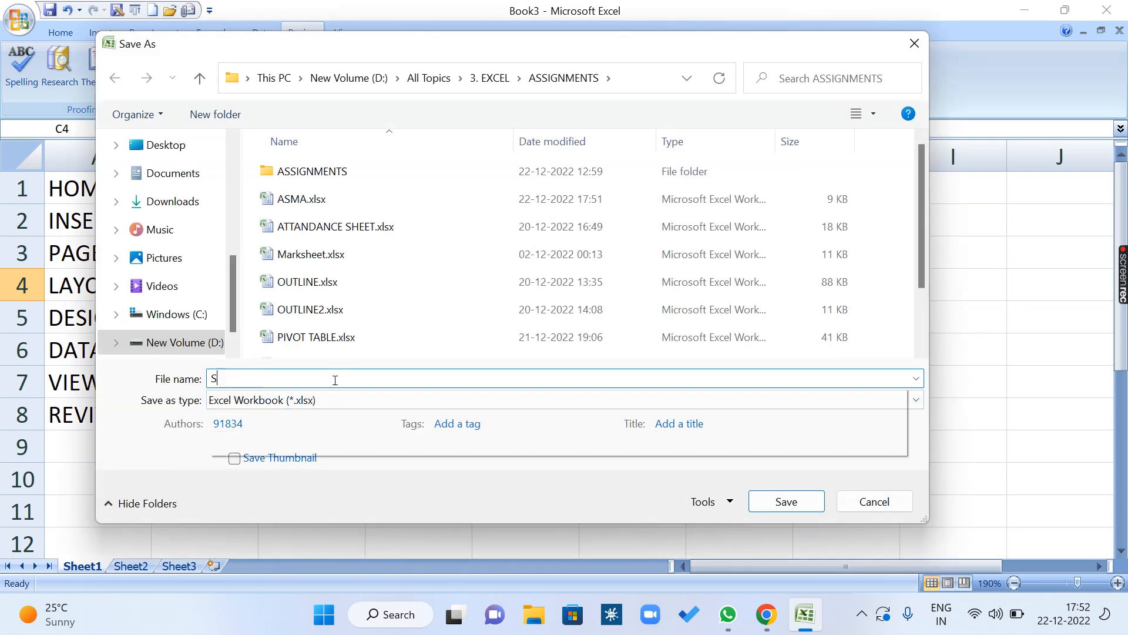
type("UMAIYA")
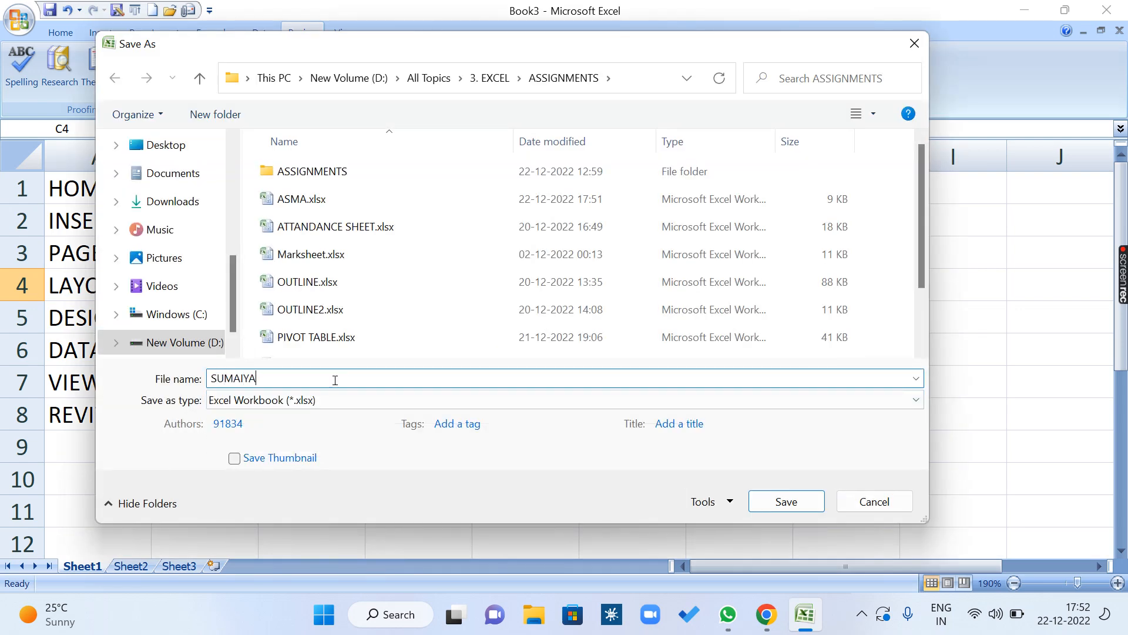
key("Return")
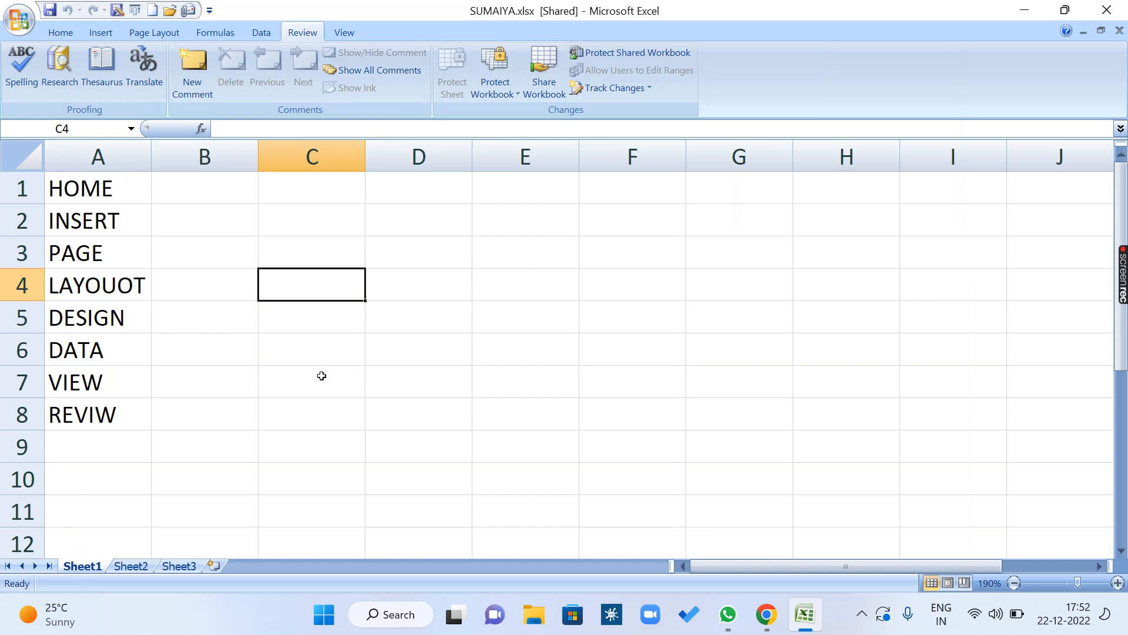
- Enter AAAA in cell B2, NNN in B4 and DDDDD in B7 as tracked edits
left_click(177, 224)
type("AAAA")
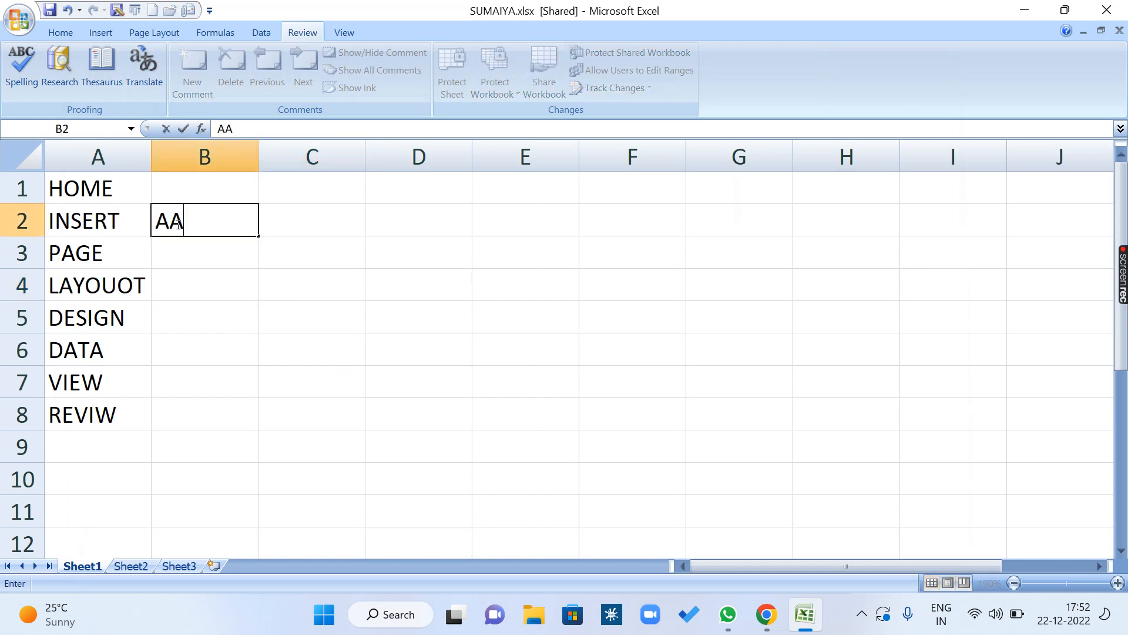
left_click(198, 286)
type("NNN")
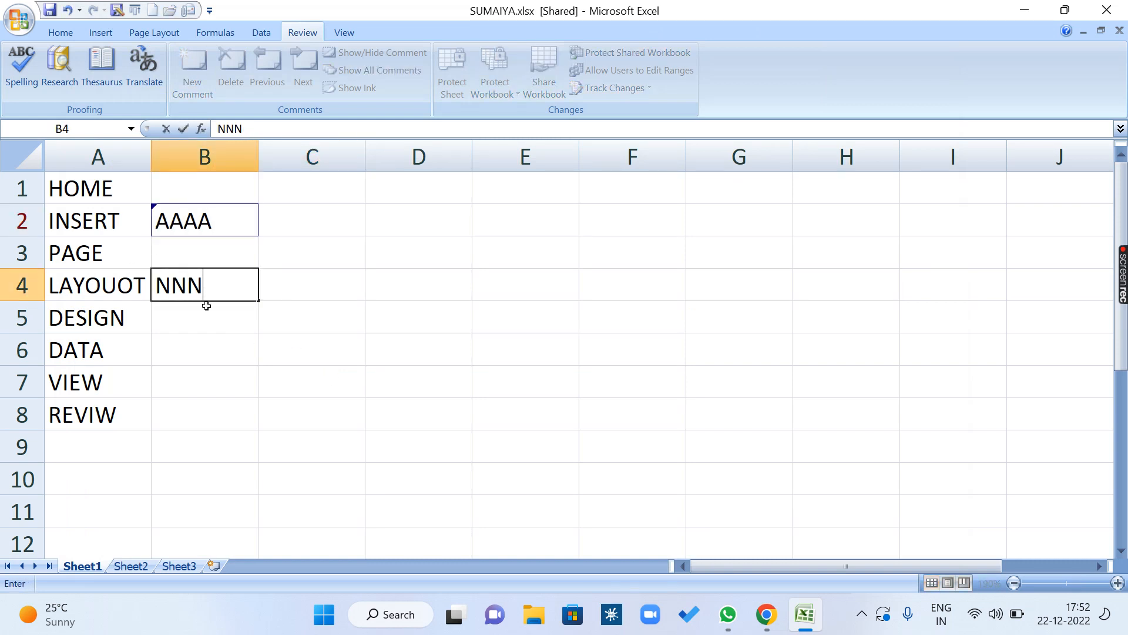
left_click(210, 384)
type("DDDDD")
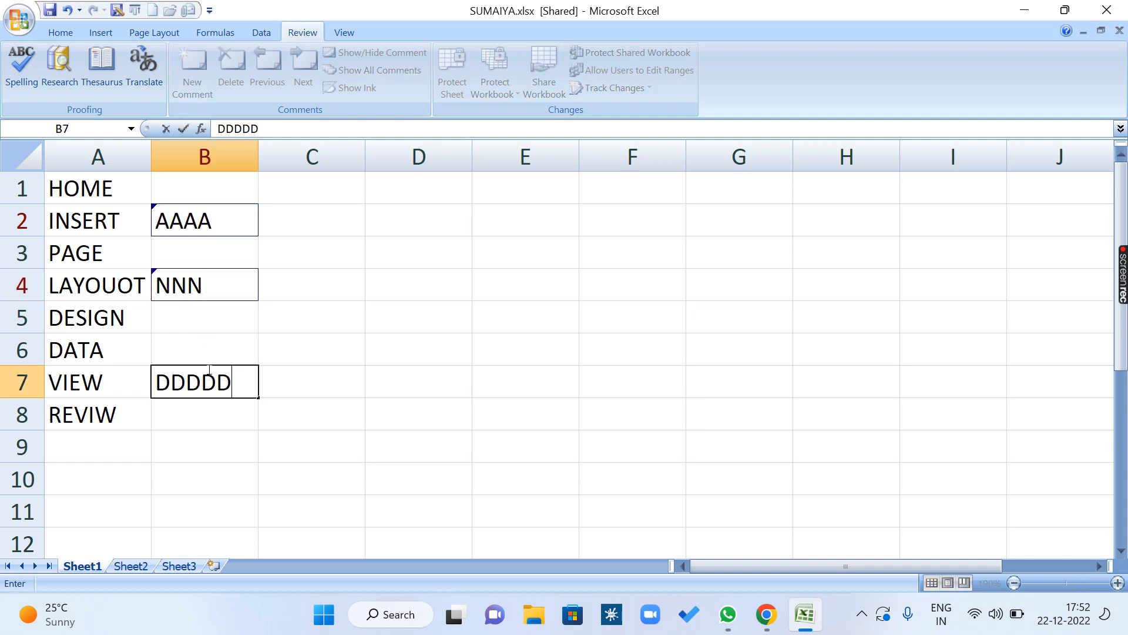
left_click(376, 353)
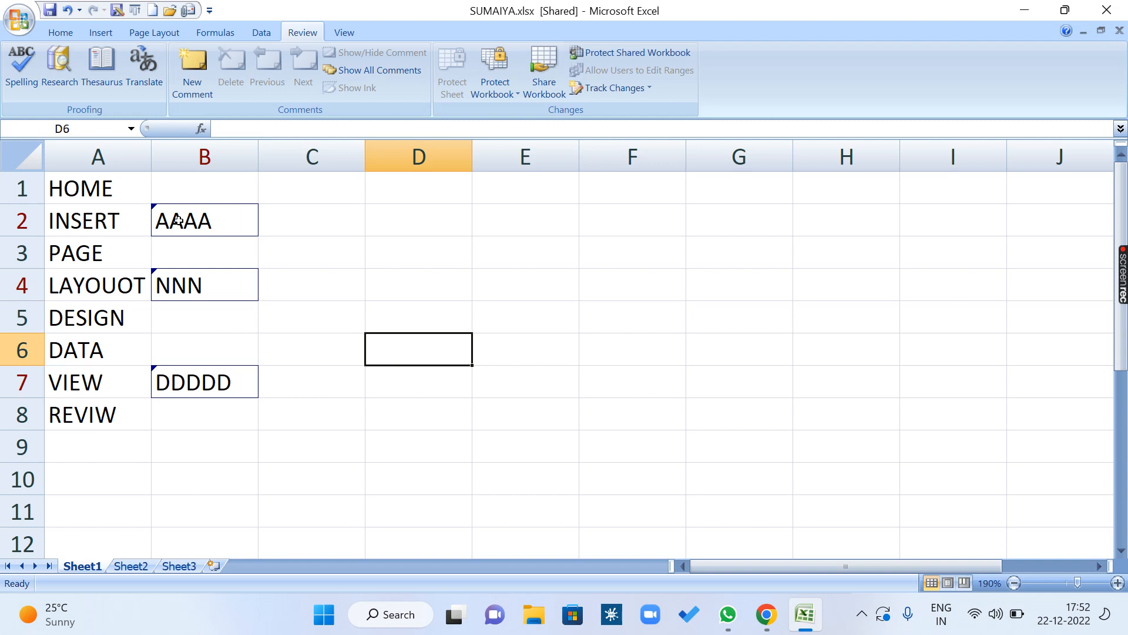
left_click(654, 343)
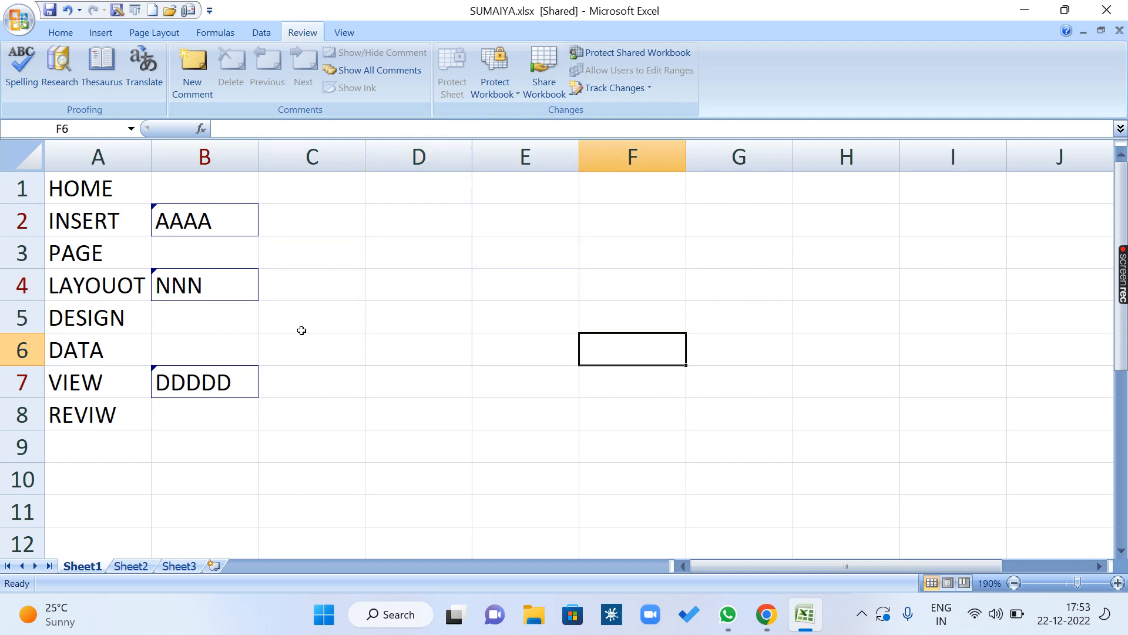
- Replace the contents of cell A3 with DOLLY and of cell A6 with HOLLY as tracked edits
left_click(99, 254)
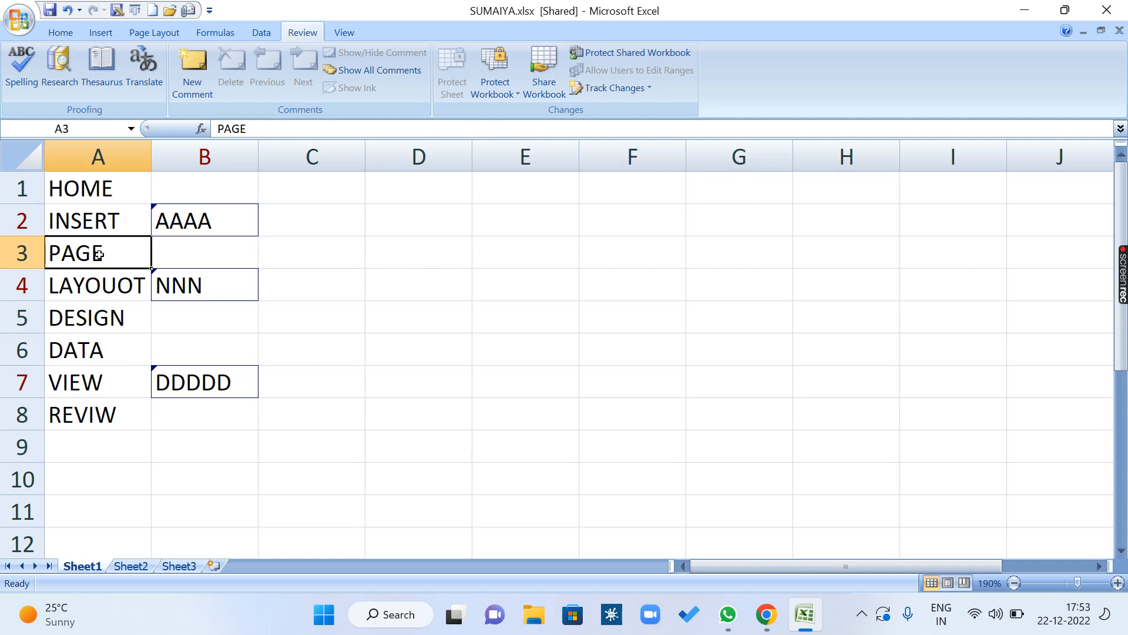
type("DOLLY")
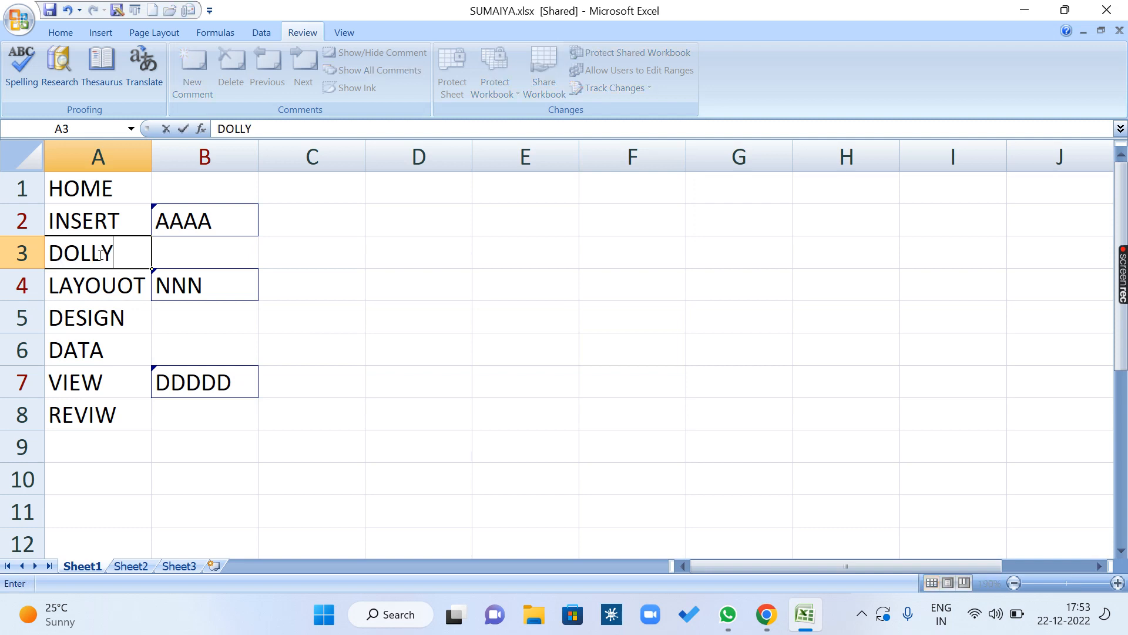
key("Return")
key("Down")
key("Down")
key("Down")
mouse_move(99, 254)
key("Up")
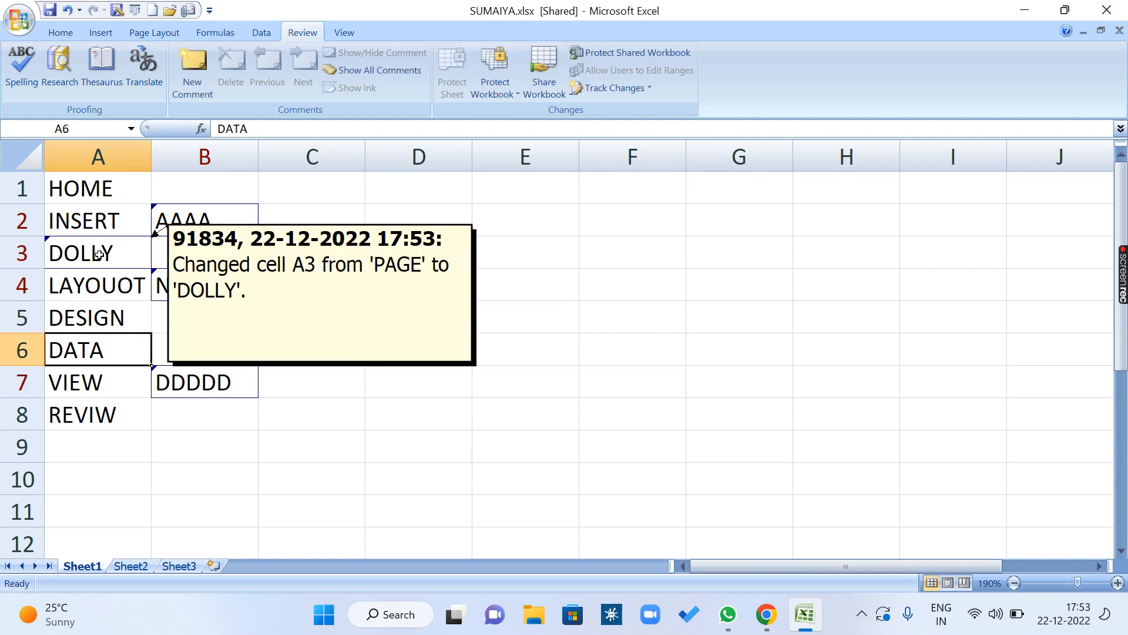
type("HOLLY")
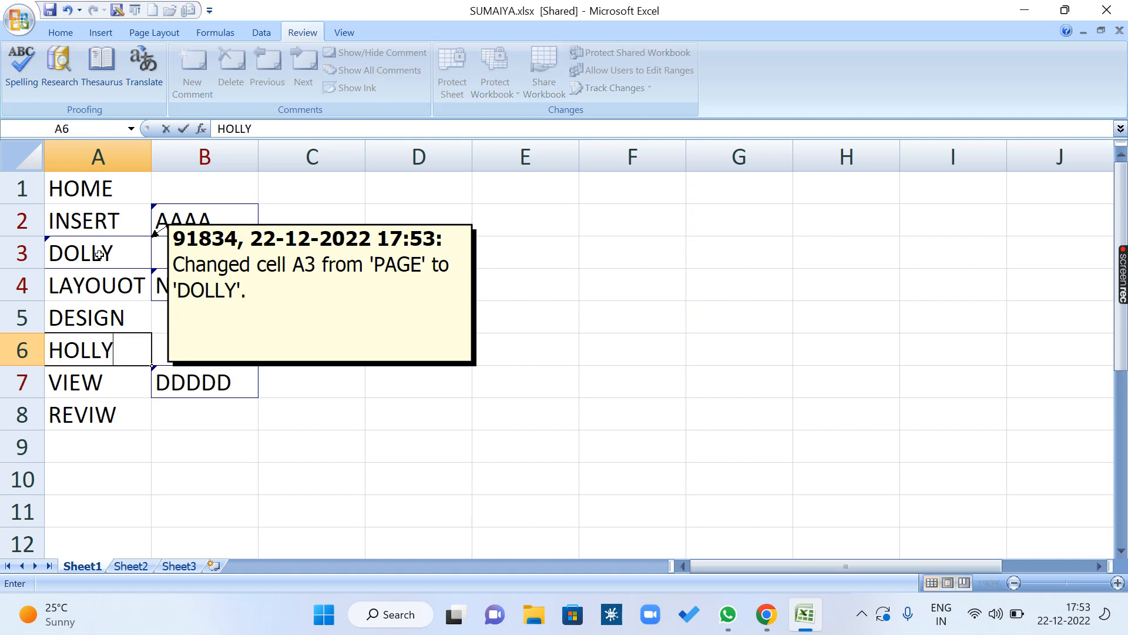
key("Return")
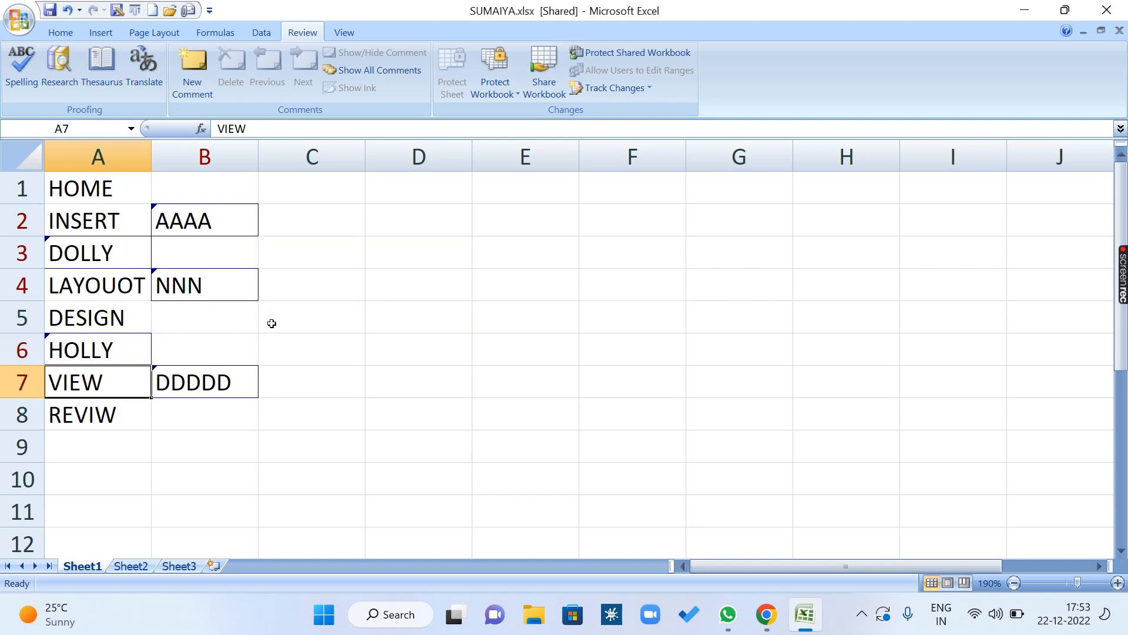
left_click(317, 309)
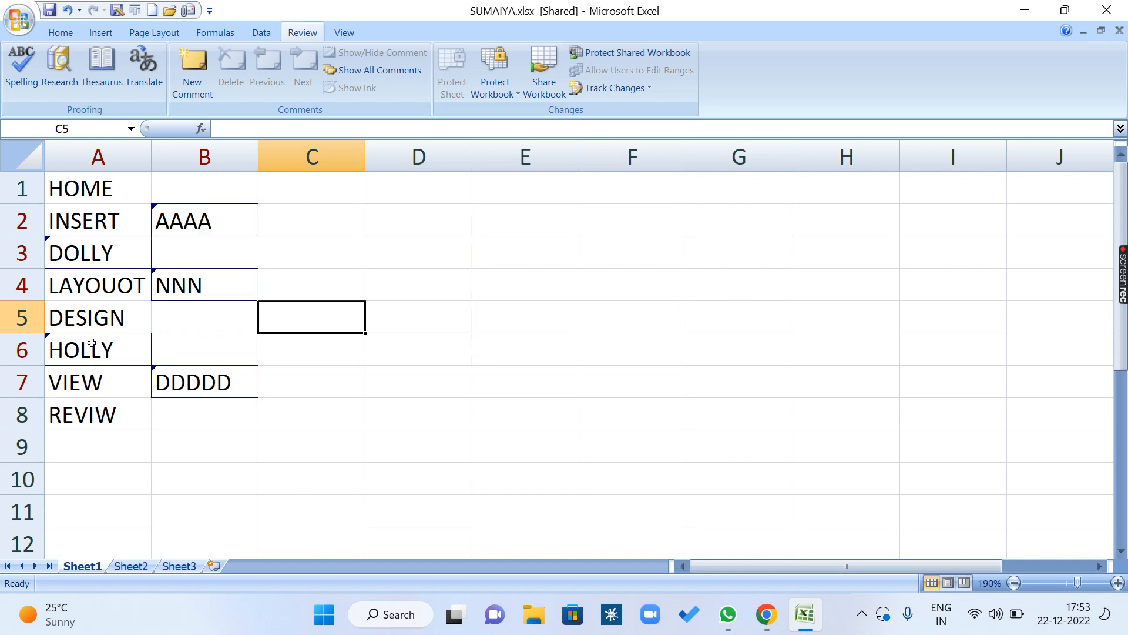
- Read the change notes attached to the edited cells A6, B2, B4 and B7
mouse_move(92, 344)
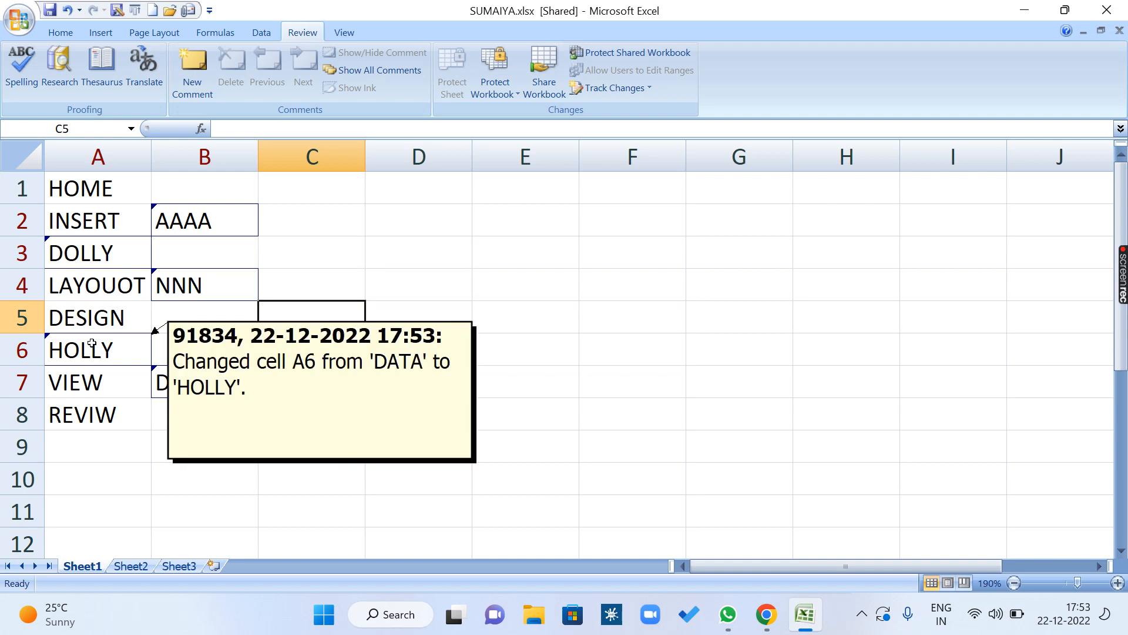
mouse_move(195, 223)
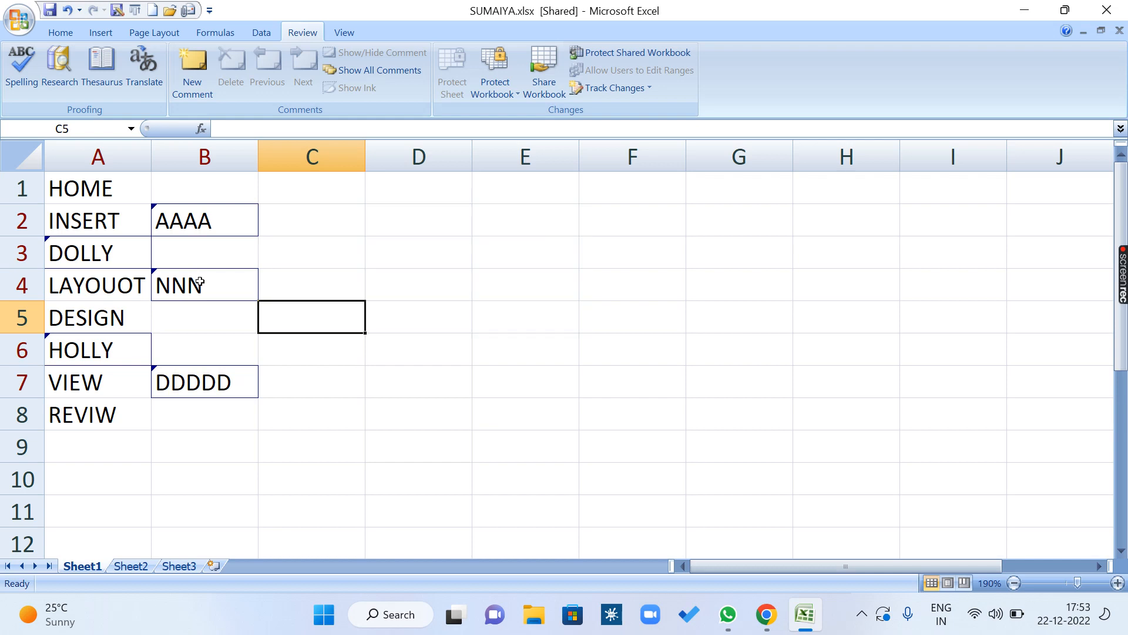
mouse_move(200, 282)
mouse_move(192, 380)
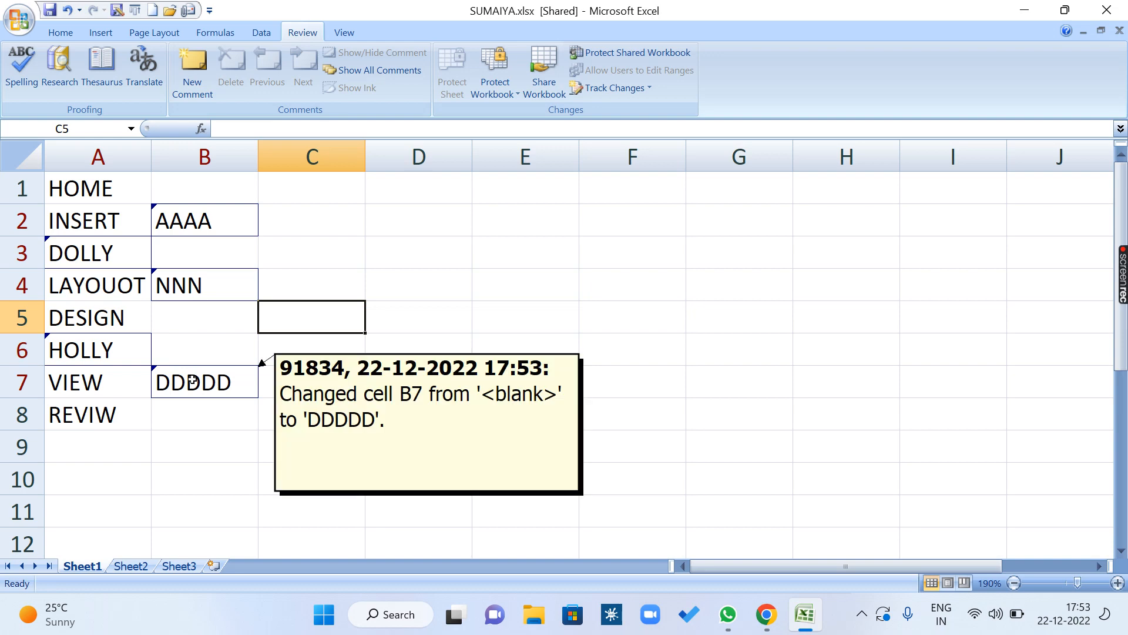
left_click(304, 196)
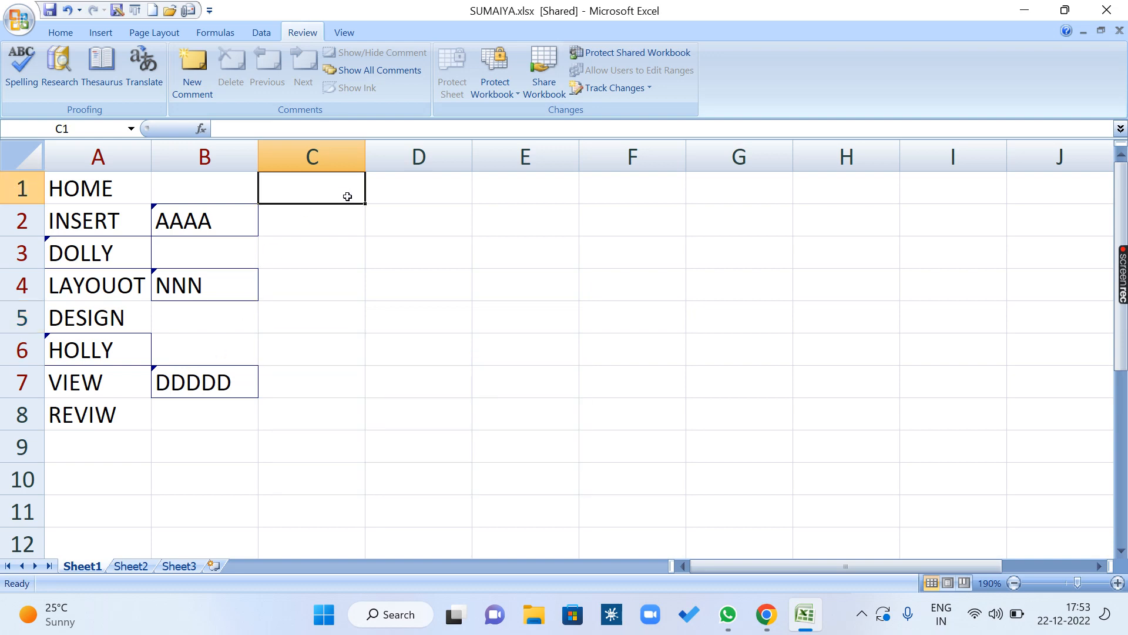
- Save the workbook and start an accept-or-reject review of all changes not yet reviewed
left_click(630, 89)
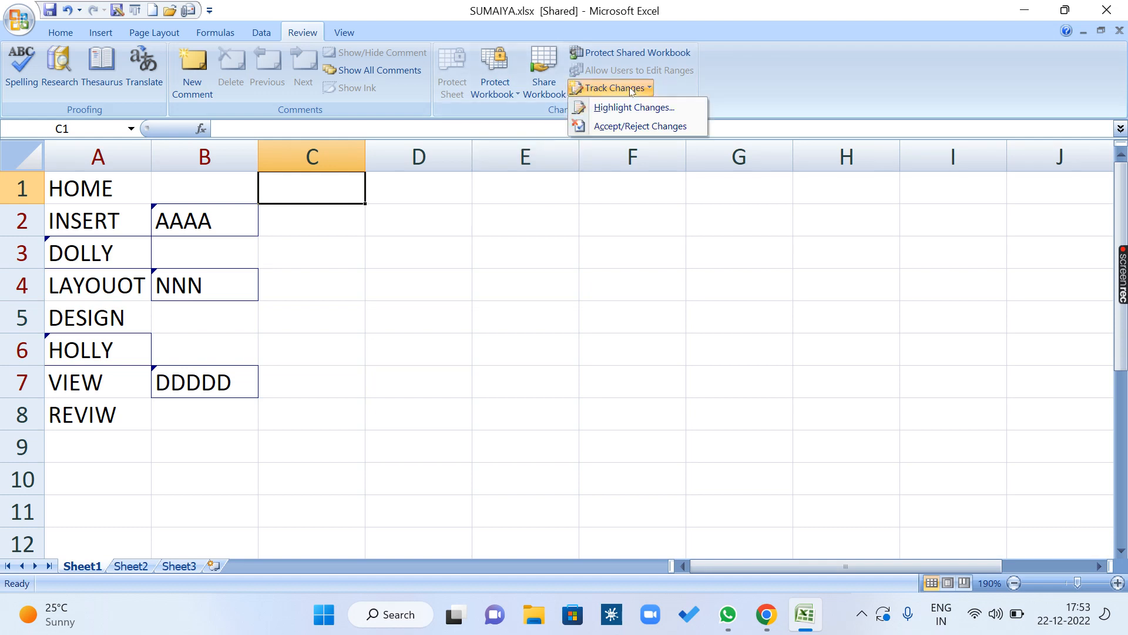
left_click(624, 127)
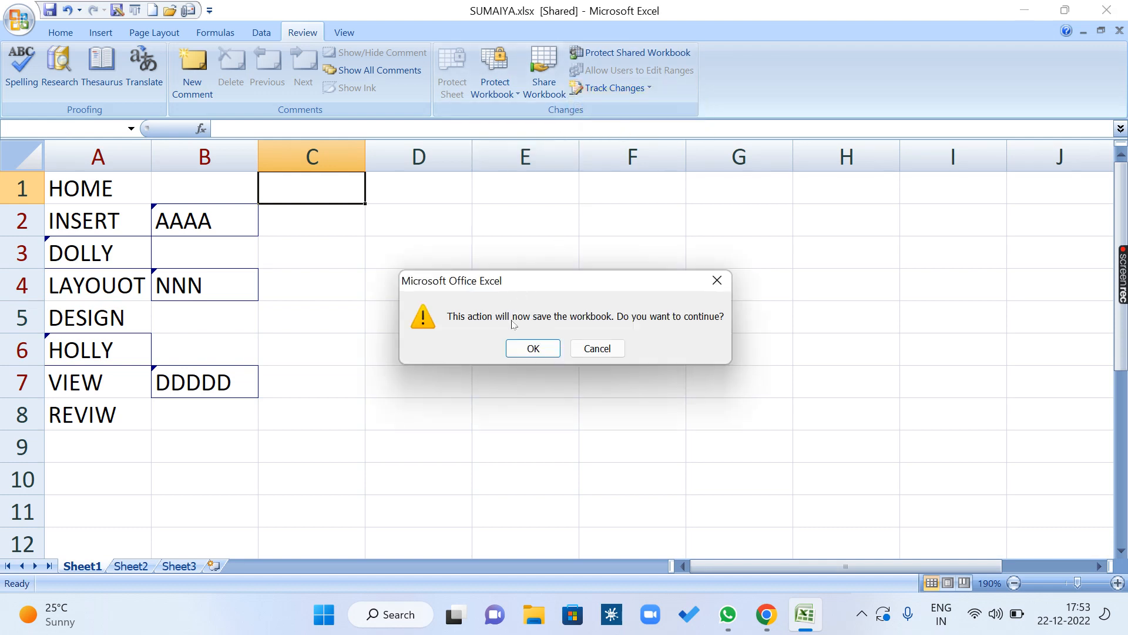
left_click(523, 344)
left_click_drag(620, 133, 358, 128)
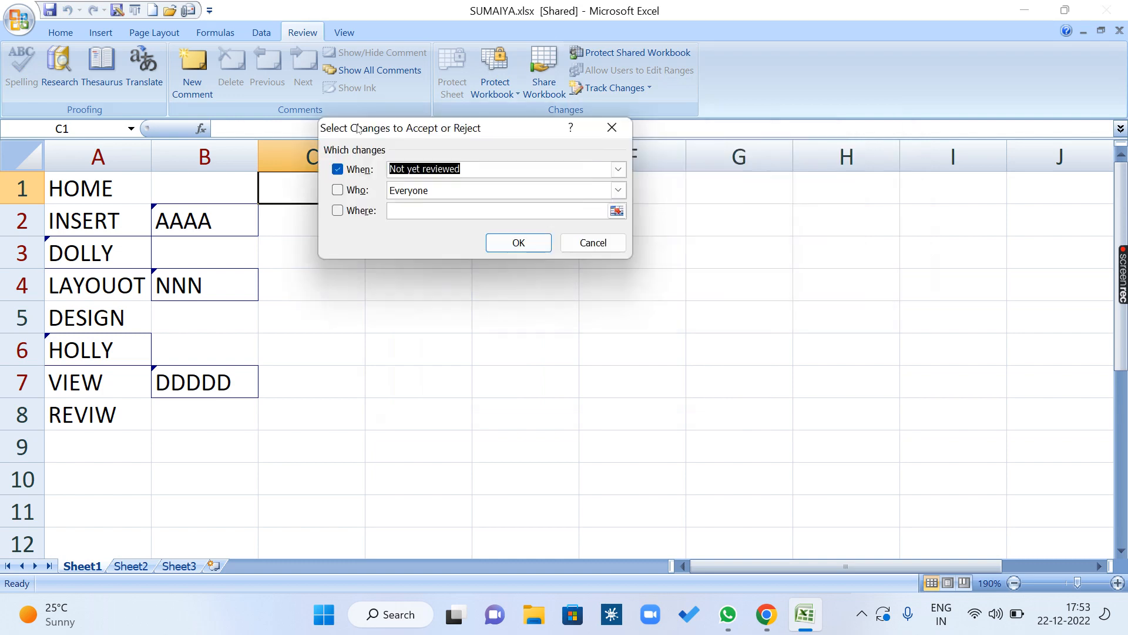
left_click(518, 243)
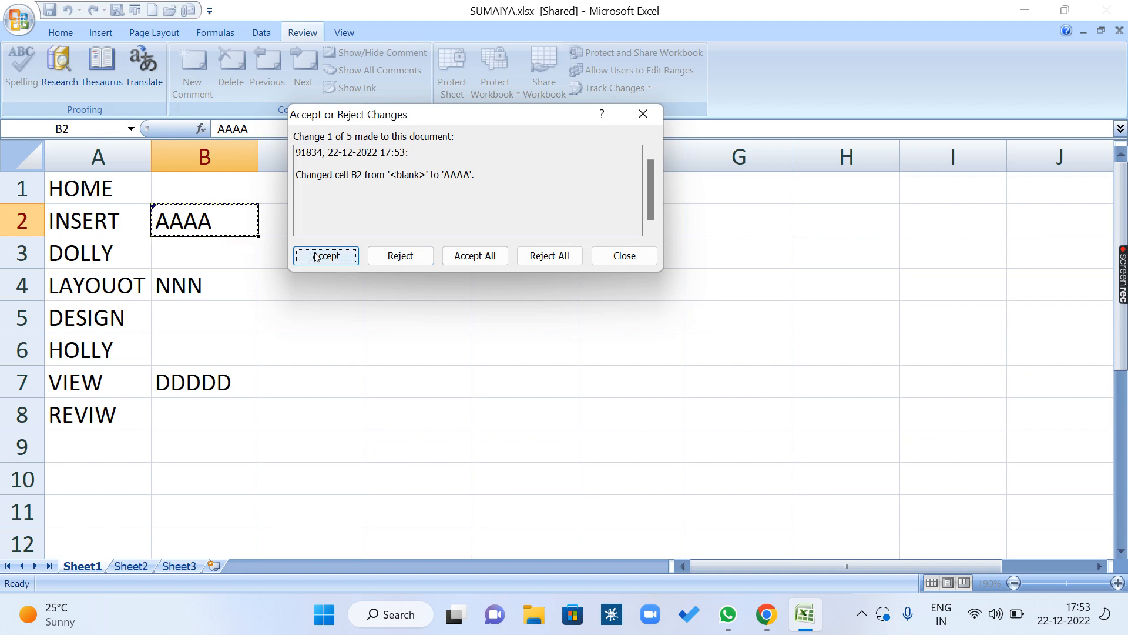
- Reject the tracked change in B2, accept those in B4 and B7, and reject those in A3 and A6
left_click(410, 255)
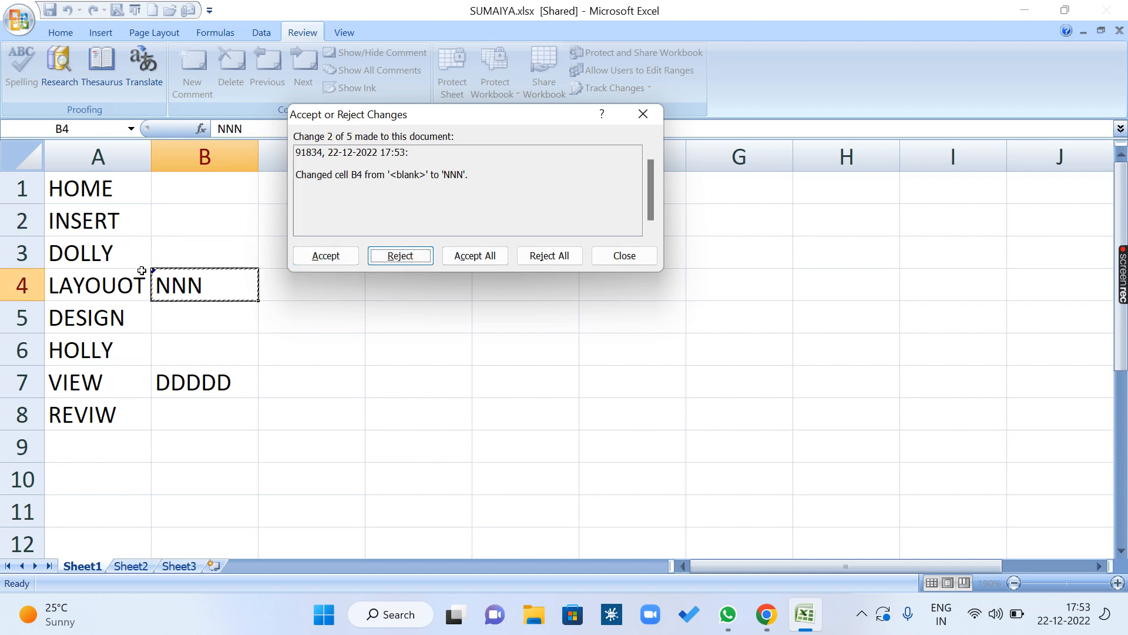
left_click(323, 259)
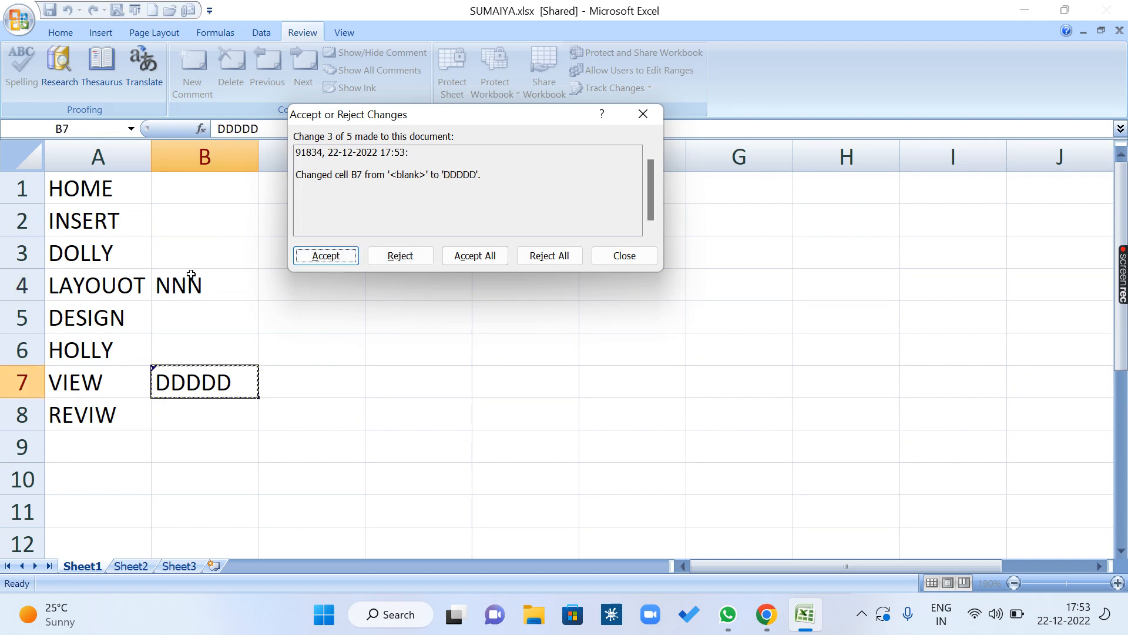
left_click(327, 259)
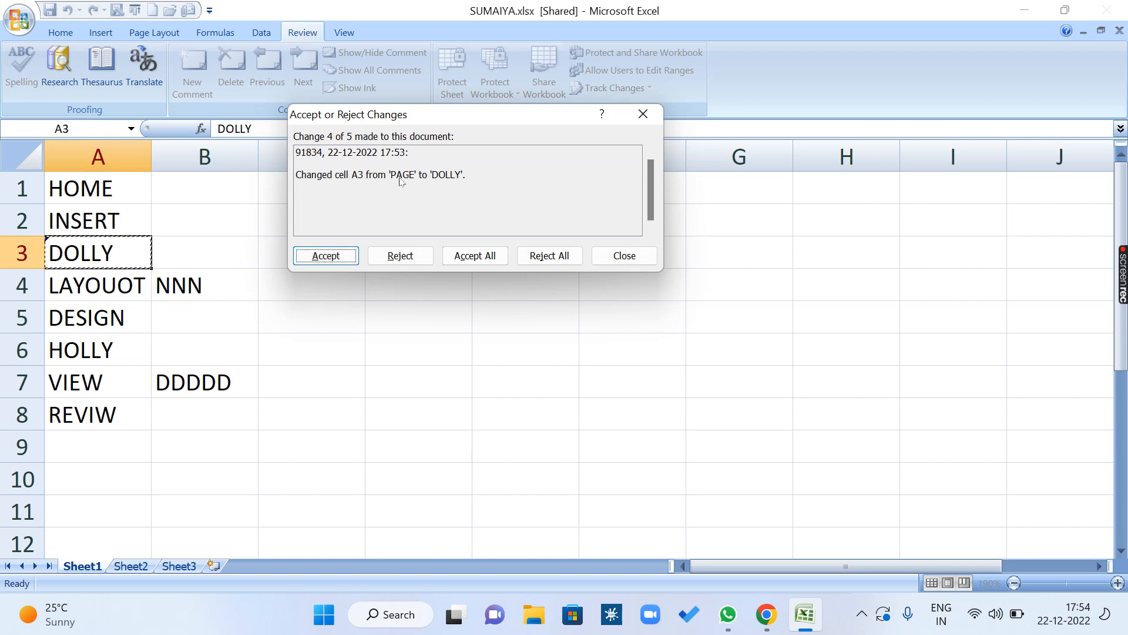
left_click(419, 261)
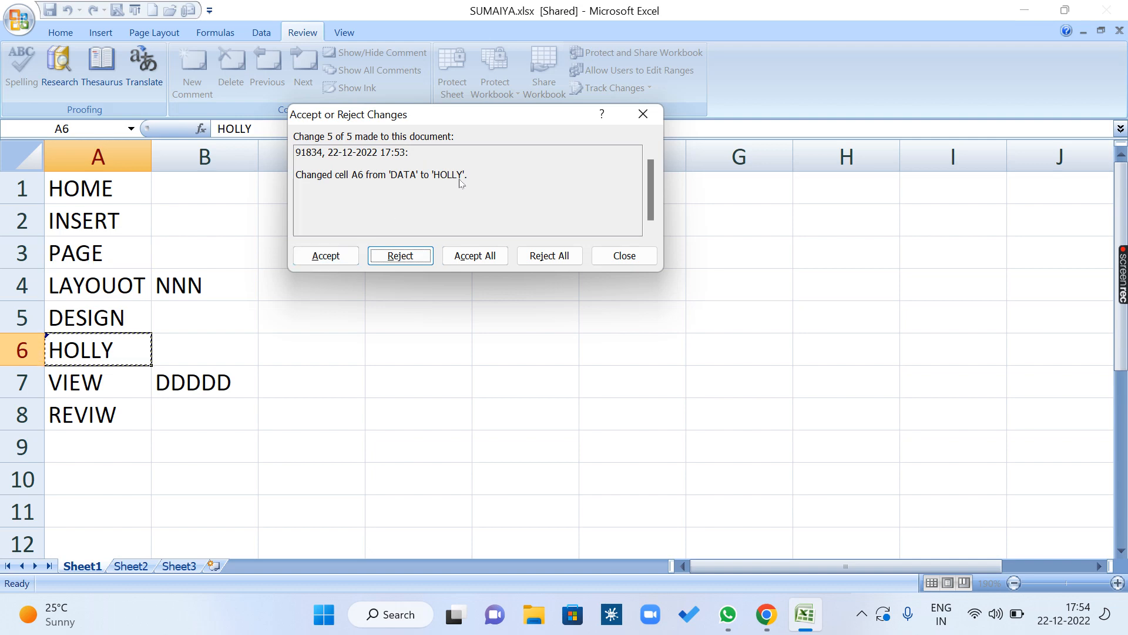
left_click(409, 258)
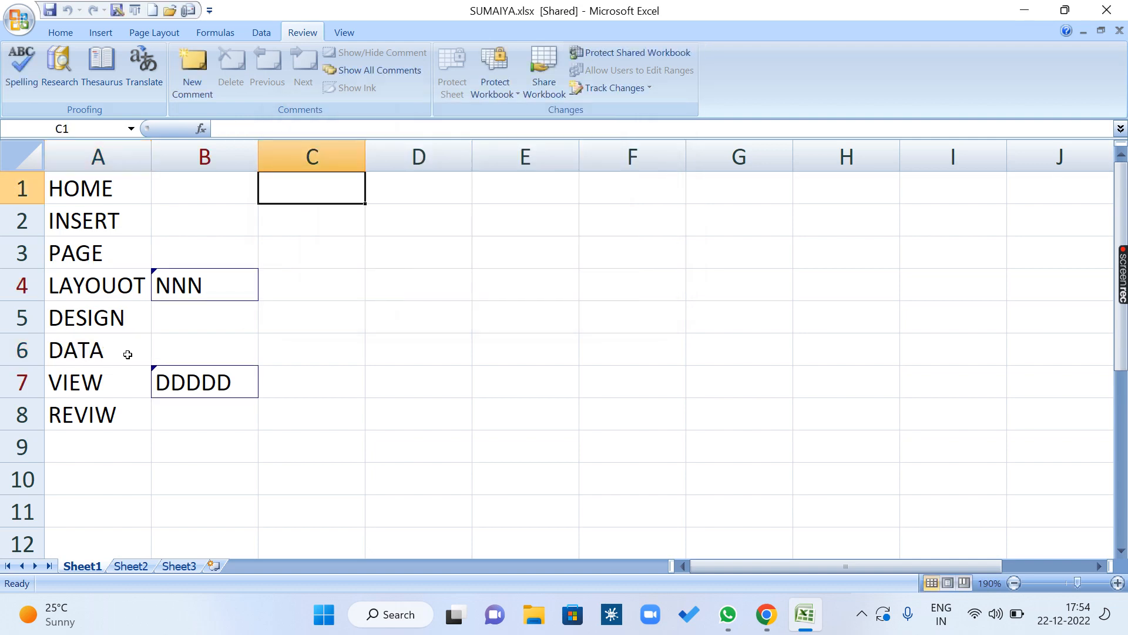
left_click(463, 240)
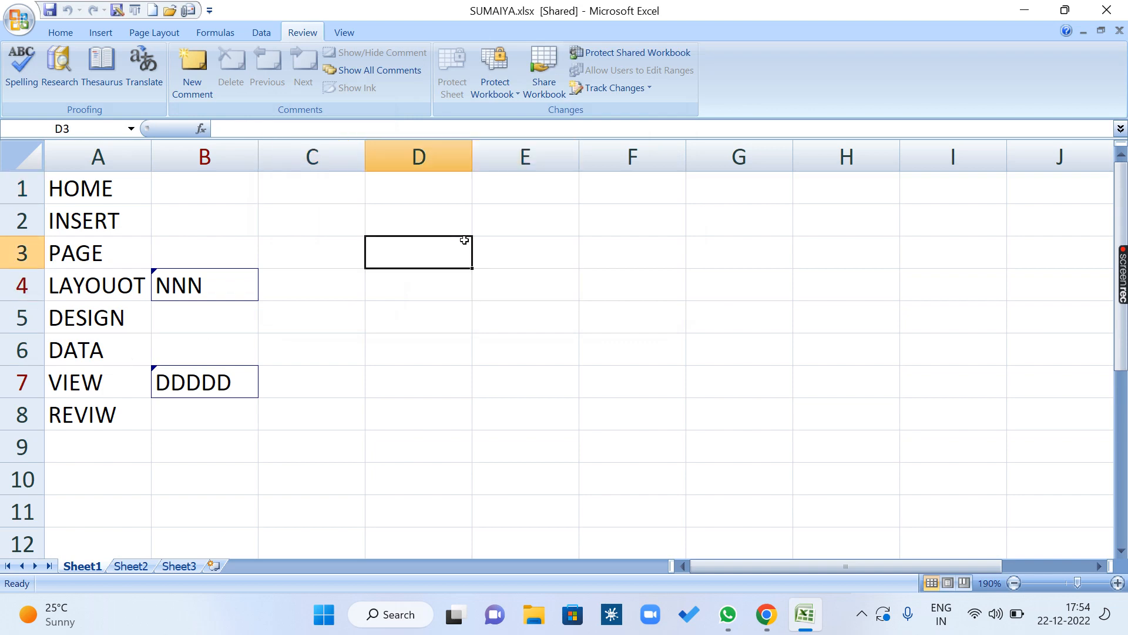
left_click(501, 215)
left_click(483, 293)
left_click(670, 227)
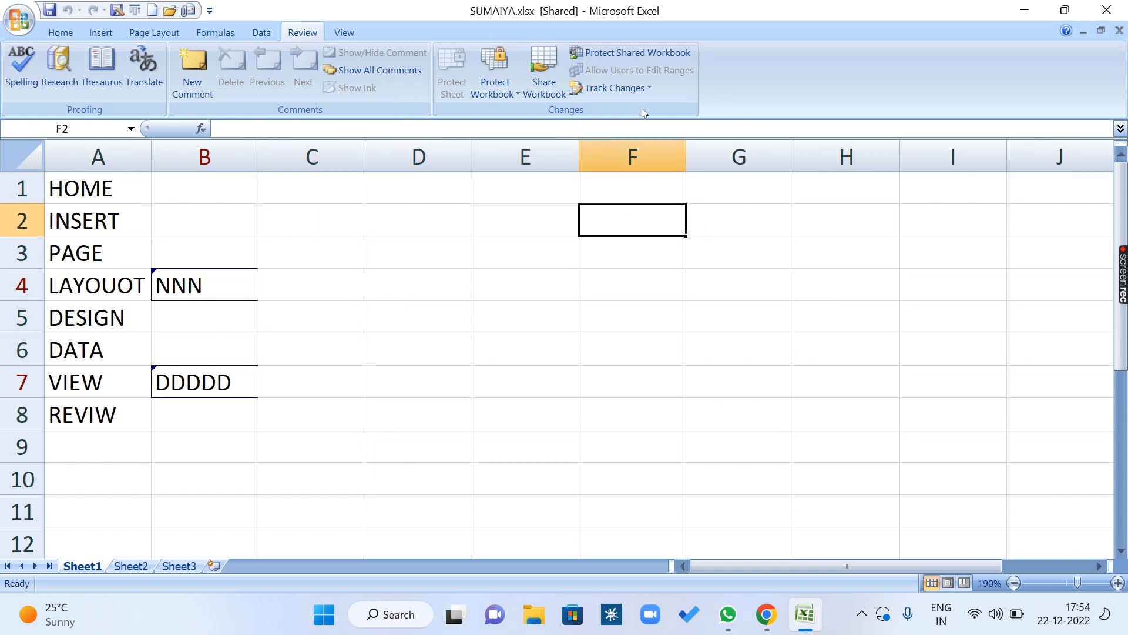
- Turn off change tracking while editing and confirm removing the workbook from shared use
left_click(617, 89)
left_click(617, 109)
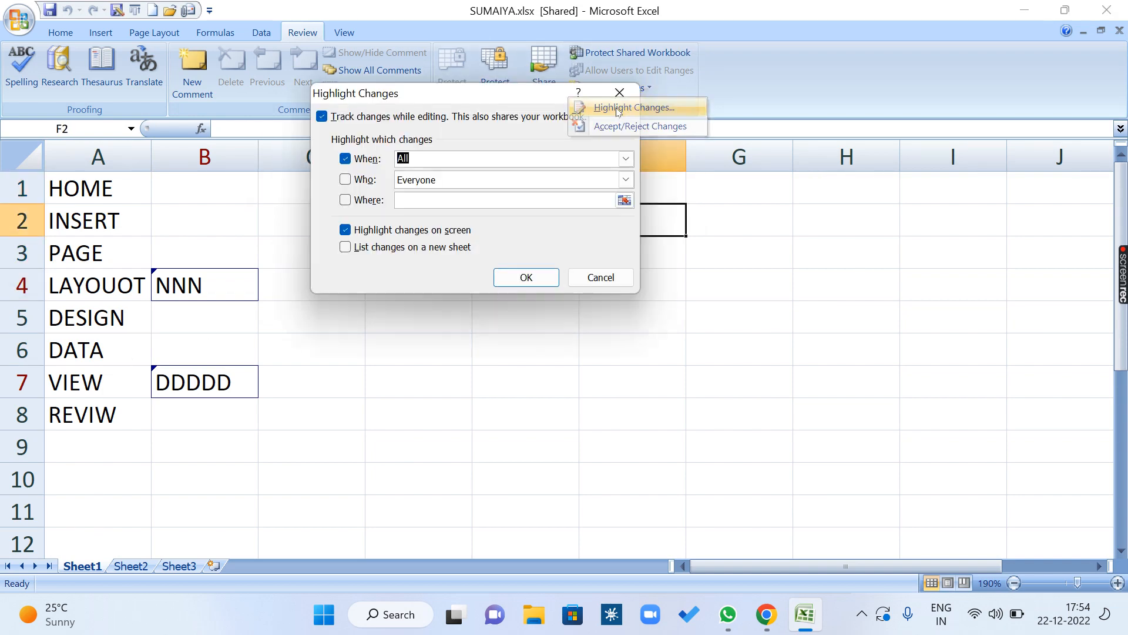
left_click(322, 116)
left_click(500, 272)
left_click(532, 370)
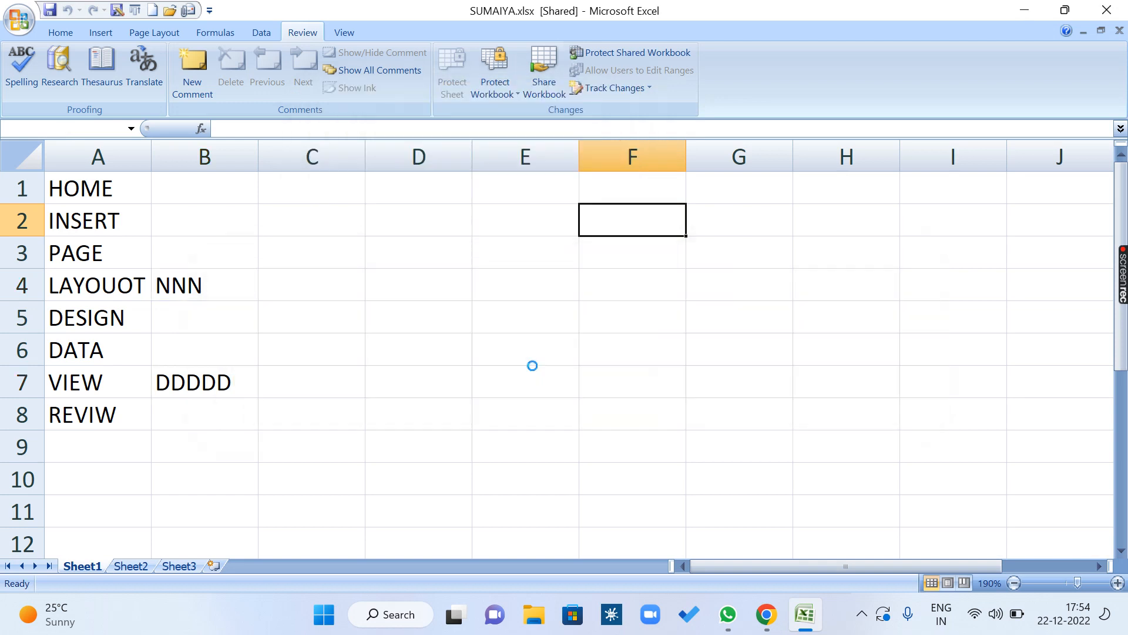
- Enter GHJGHJ in cell C3 and GHFGHFGH in cell C7 as untracked edits
left_click(461, 294)
left_click(300, 263)
type("GHJGHJ")
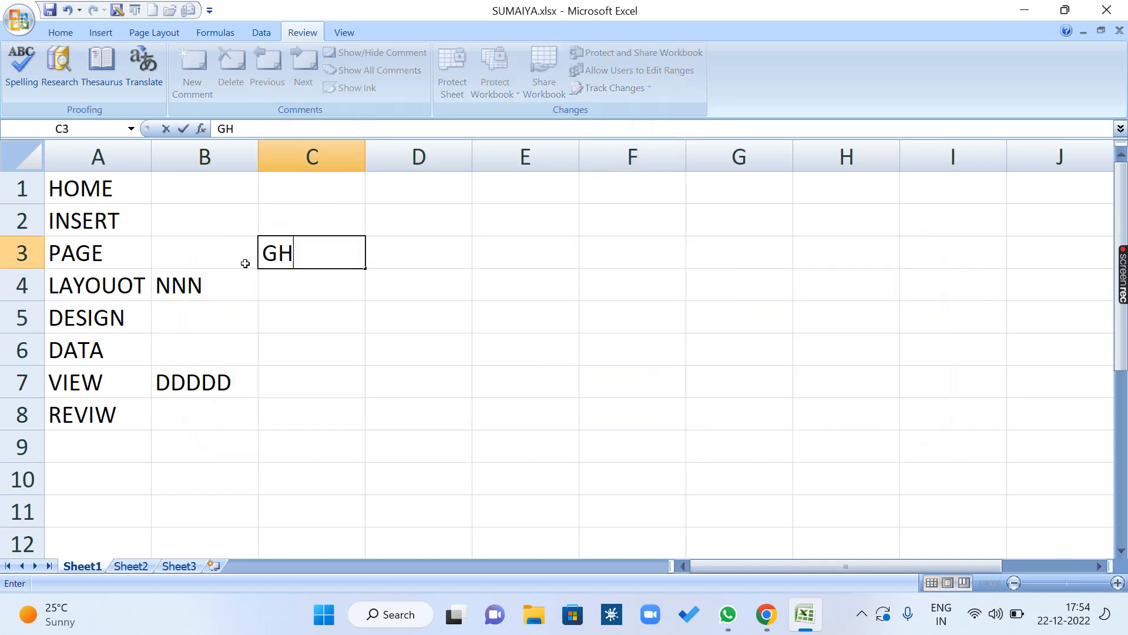
left_click(280, 377)
type("GHFGHFGH")
left_click(348, 320)
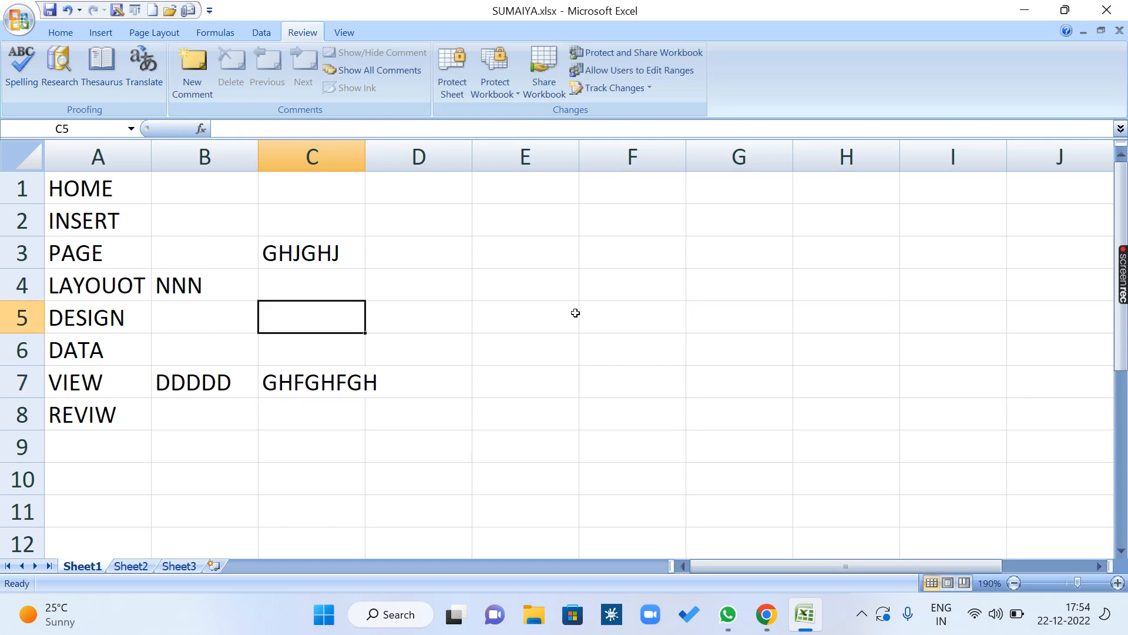